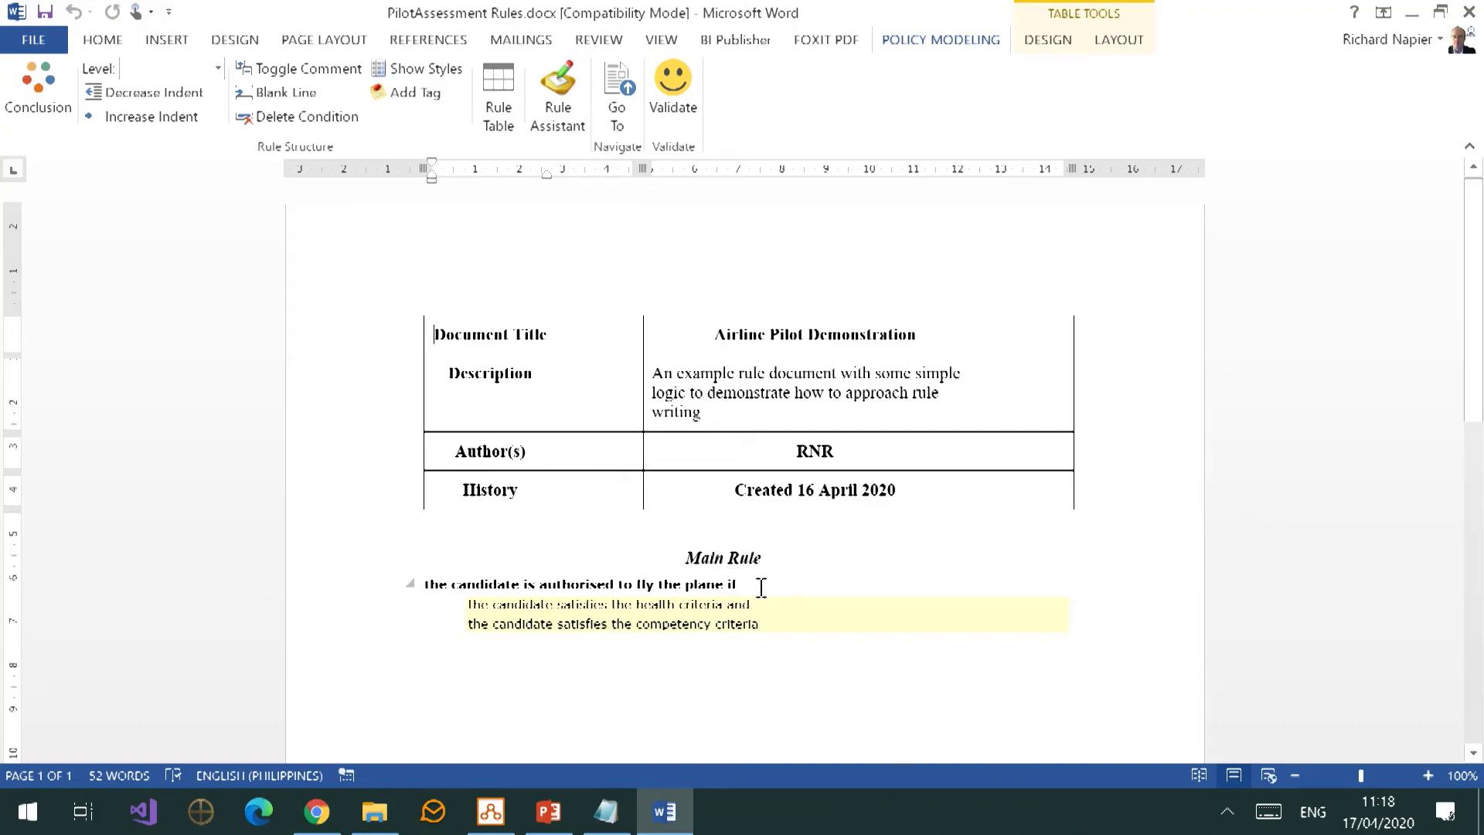
Turn on Show Styles and inspect the rule's conclusion and condition lines before leaving Word.
{"action": "left_click", "coordinate": [417, 69]}
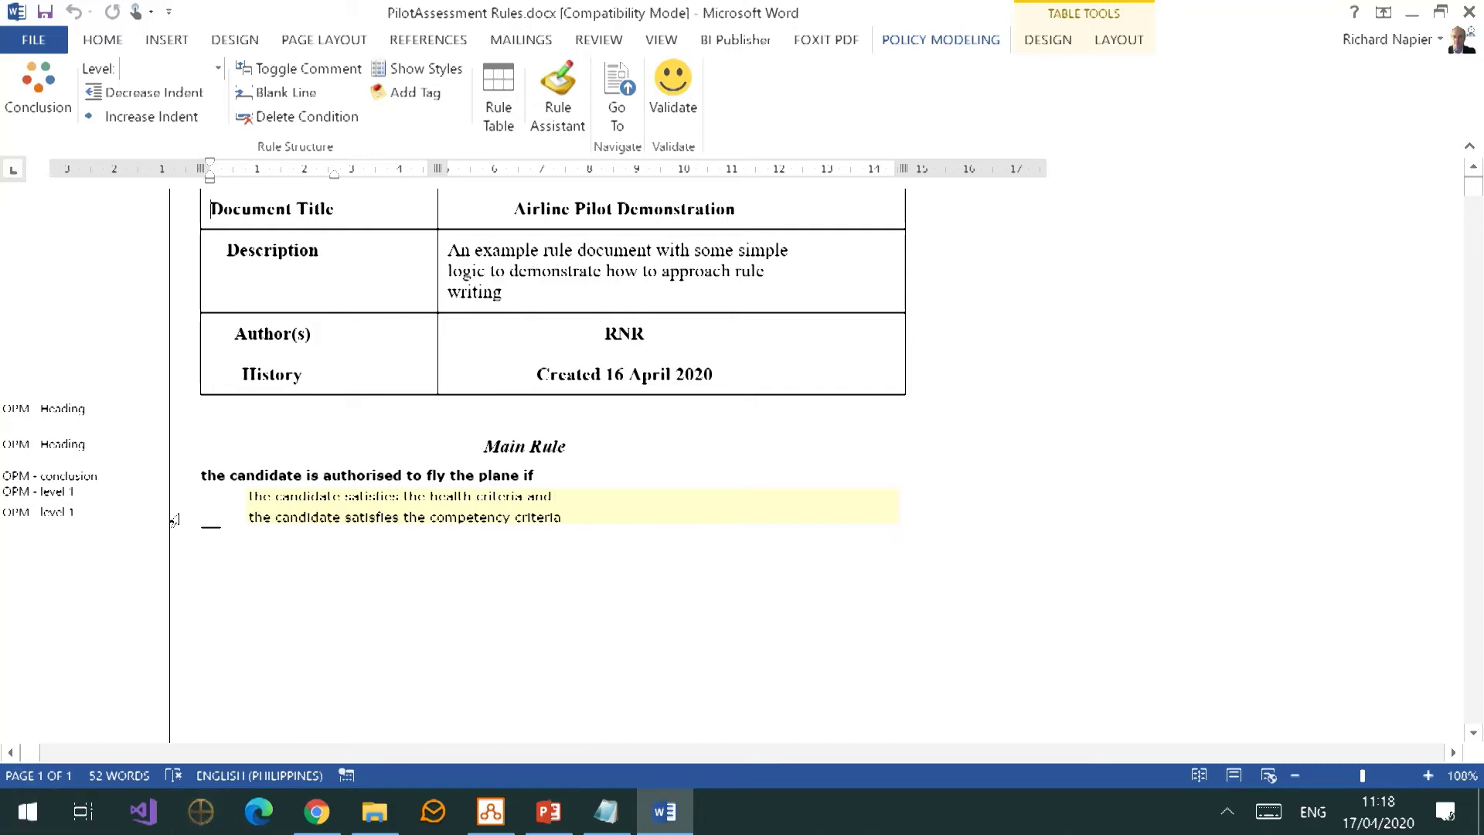
{"action": "left_click", "coordinate": [180, 483]}
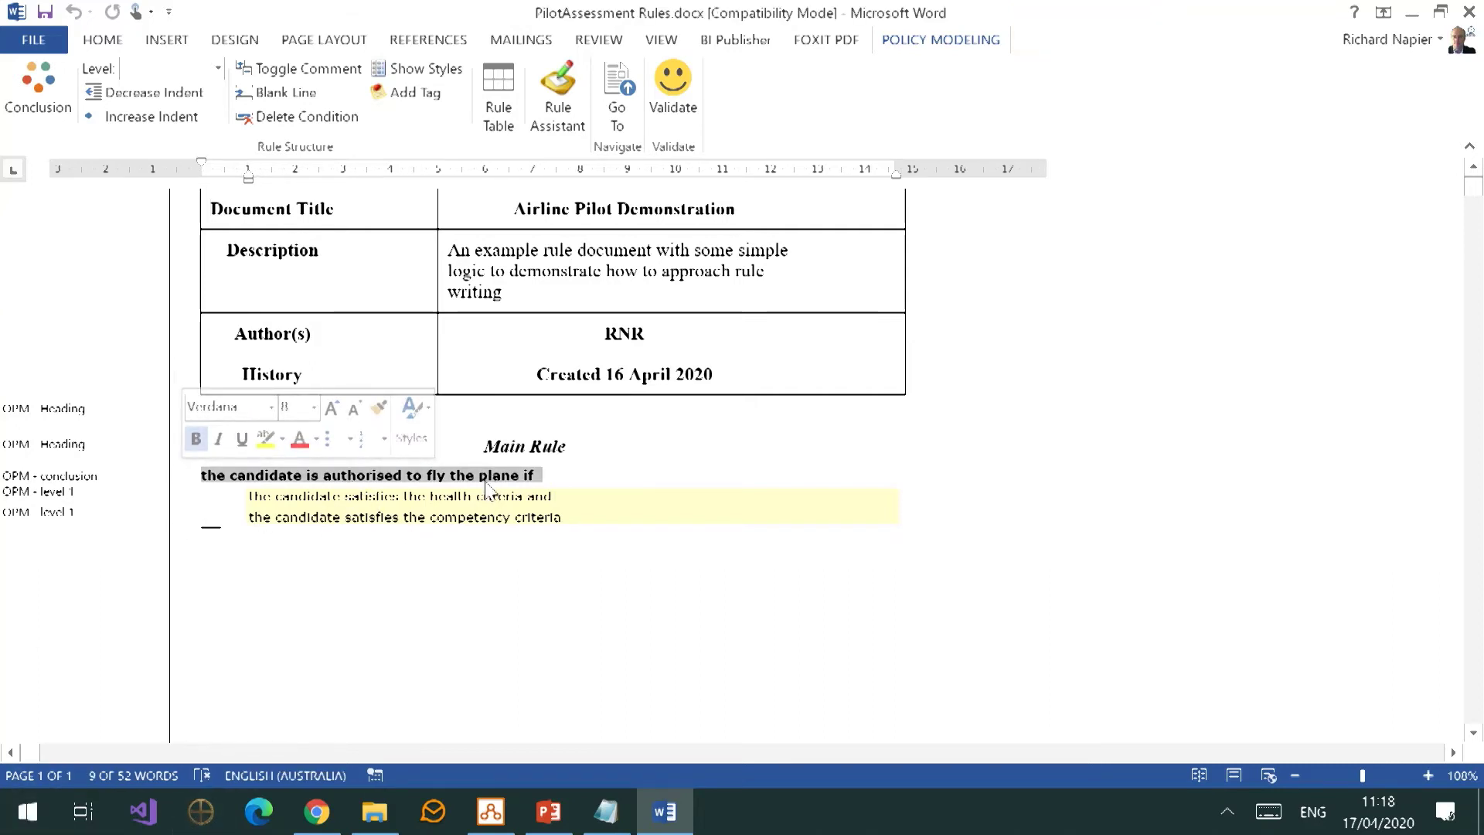
{"action": "double_click", "coordinate": [538, 498]}
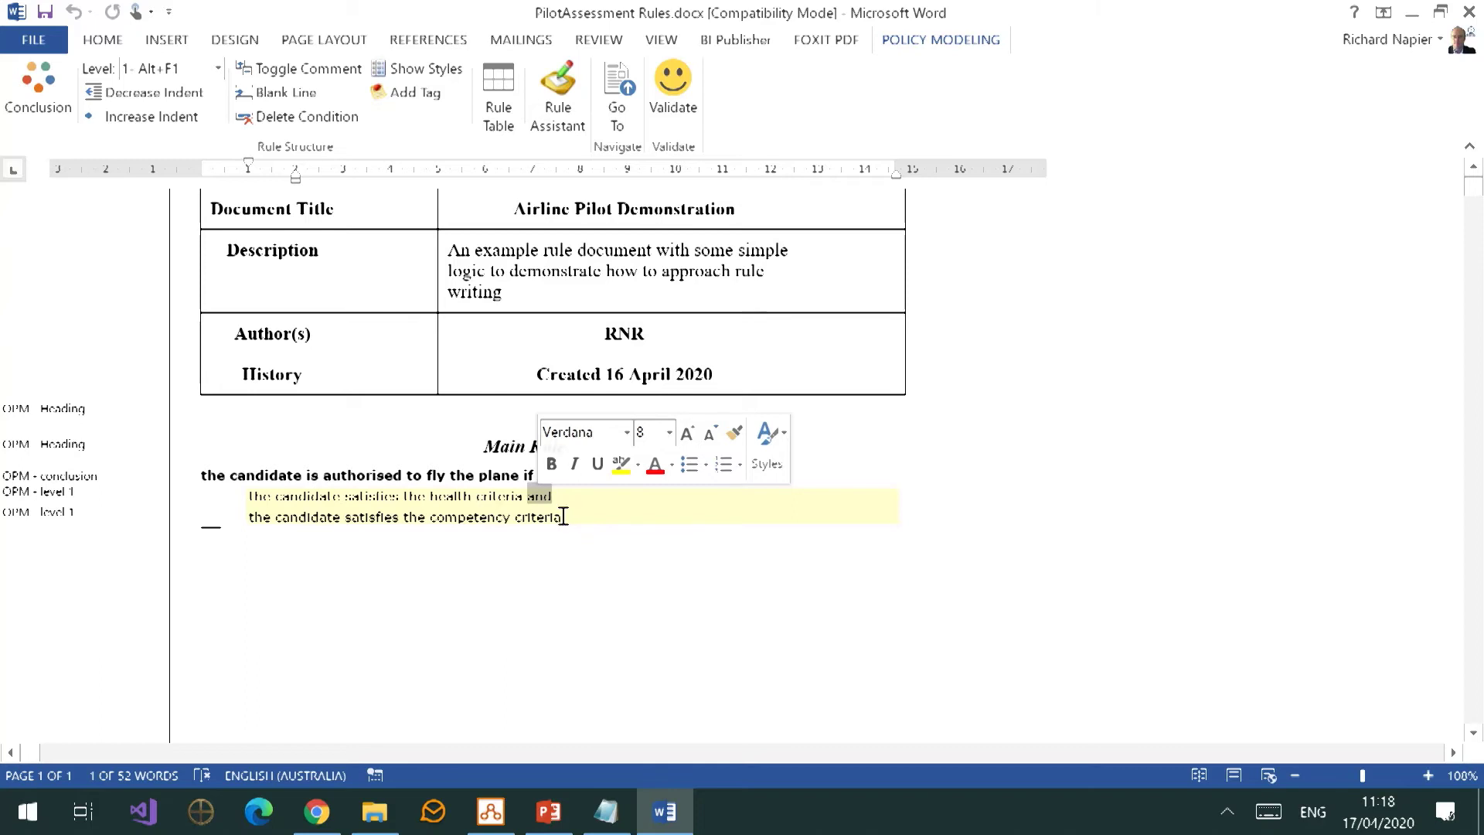
{"action": "left_click", "coordinate": [1419, 22]}
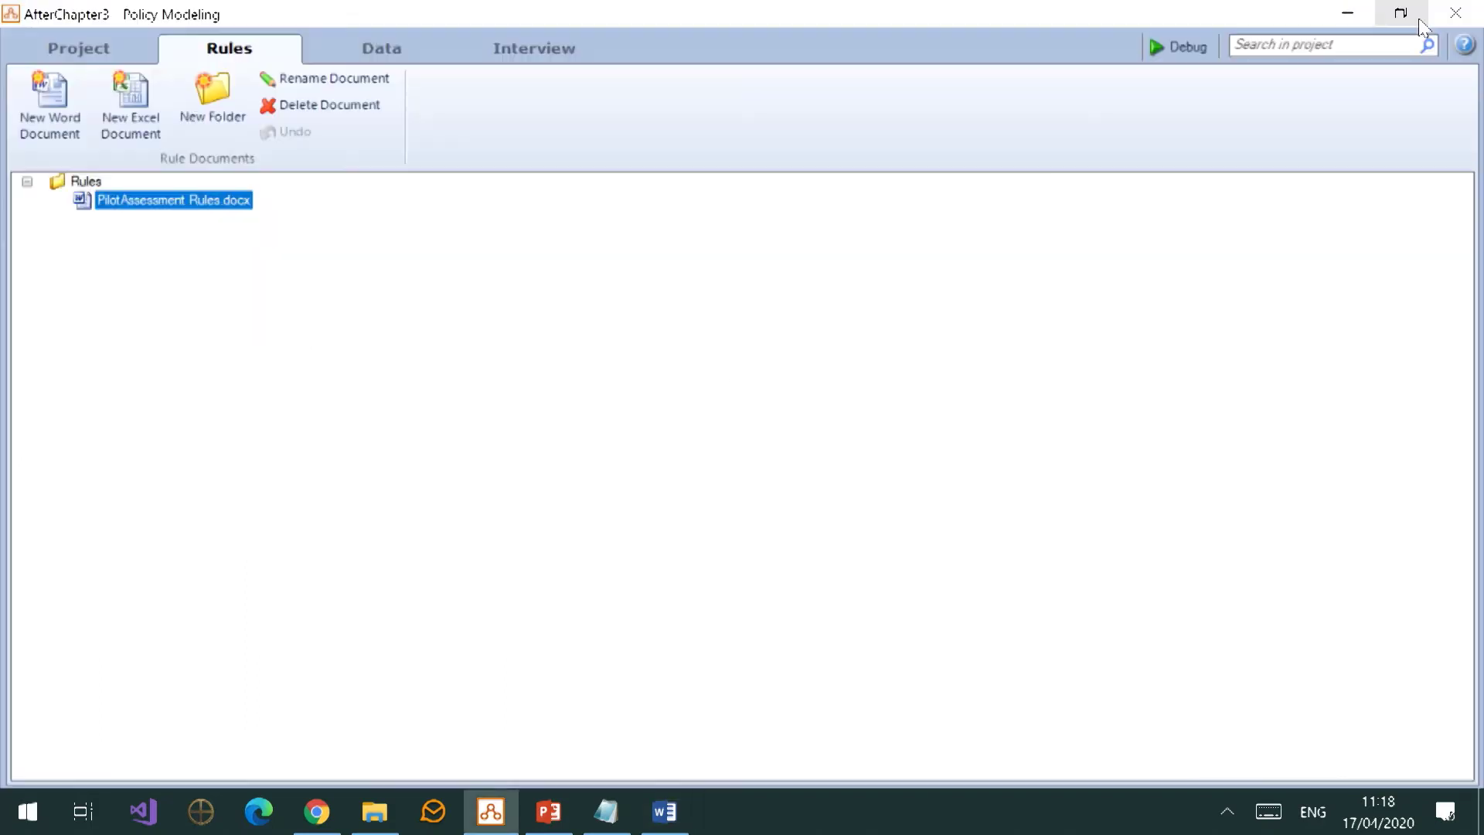
List the project's 10 attributes on the Data tab and begin a new attribute.
{"action": "left_click", "coordinate": [424, 58]}
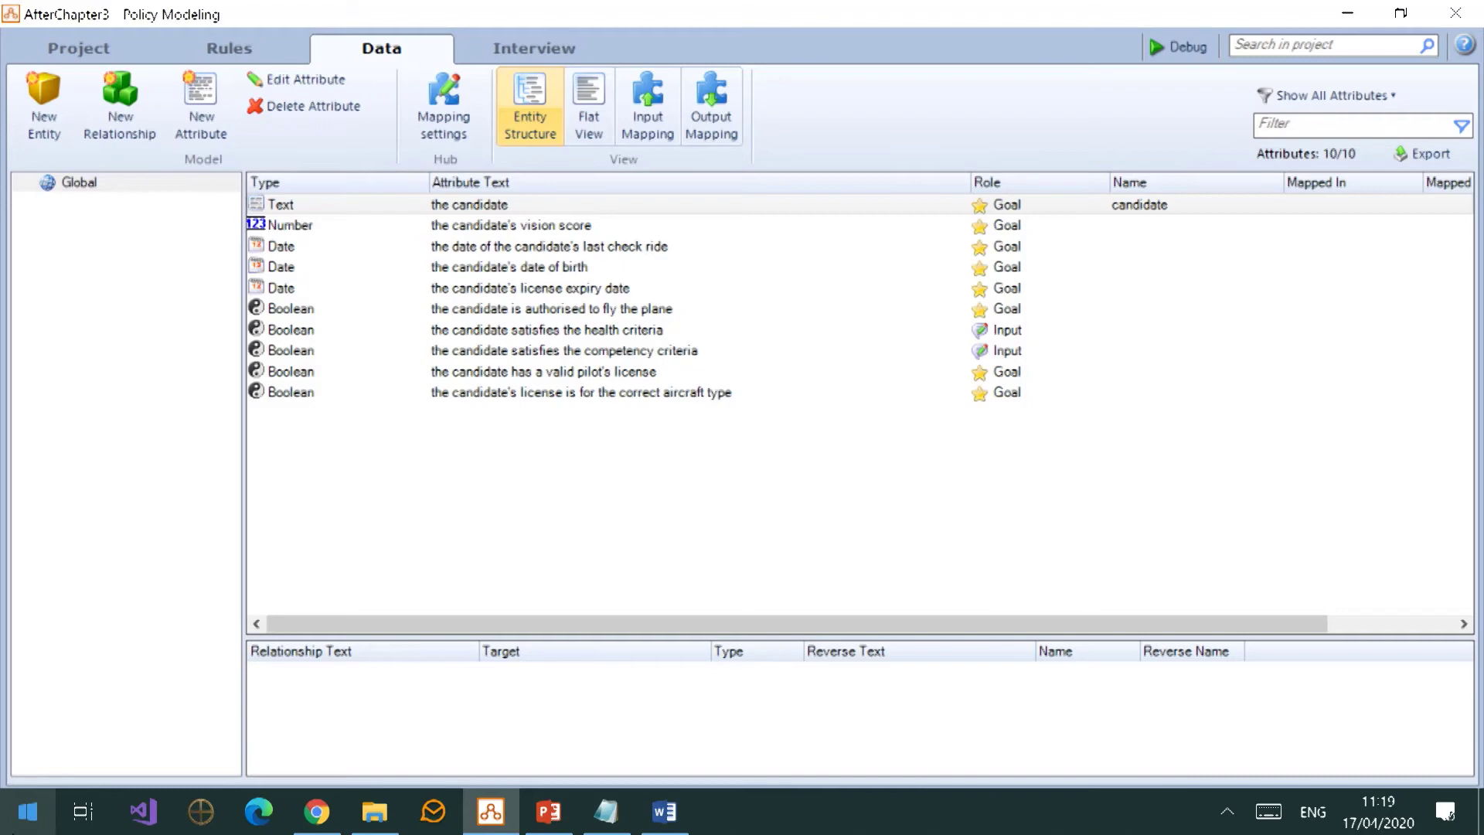
{"action": "left_click", "coordinate": [210, 100]}
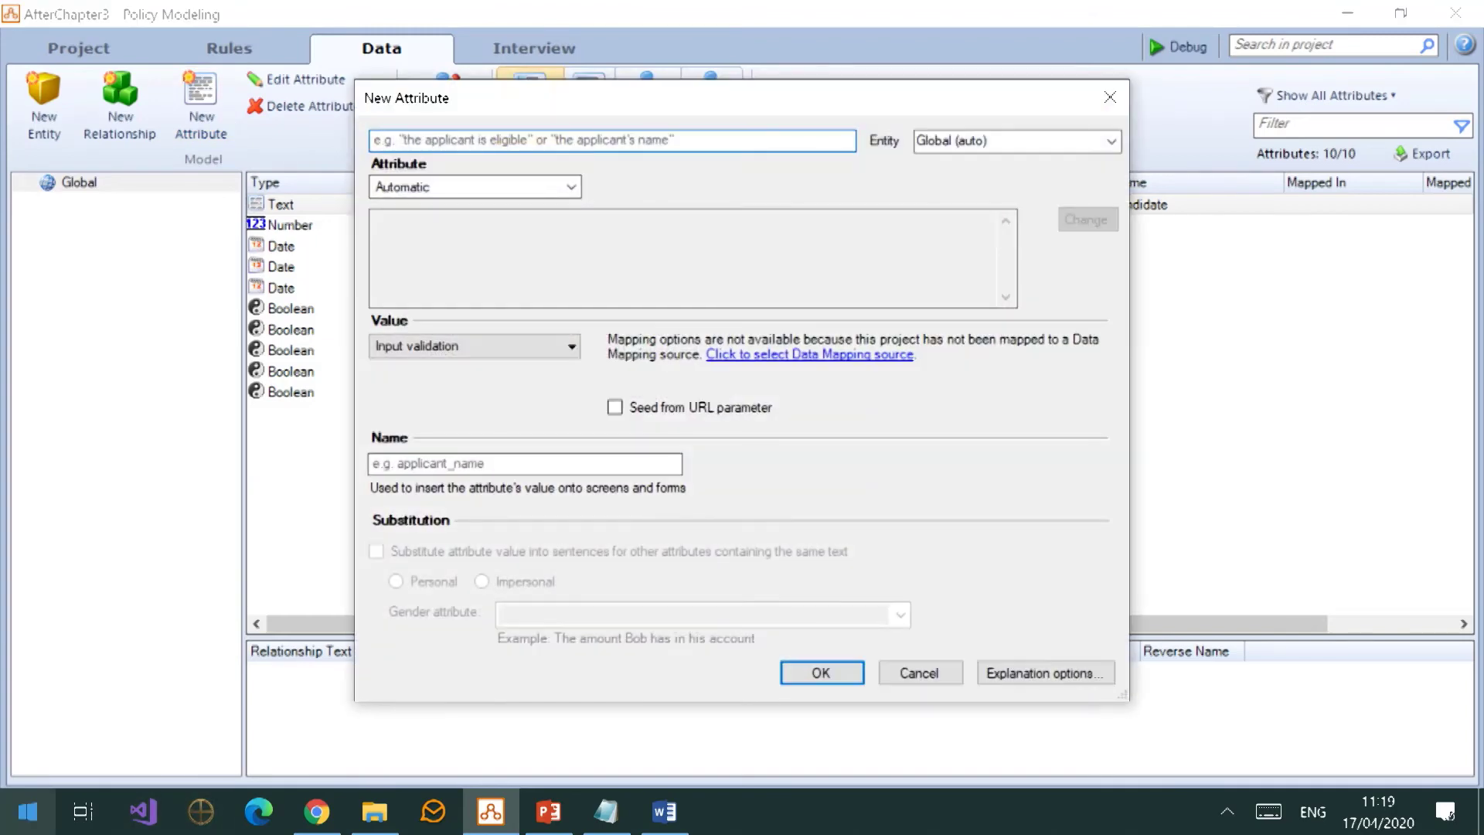
Create the Text attribute 'the candidate's home base'.
{"action": "type", "text": "the candidarw"}
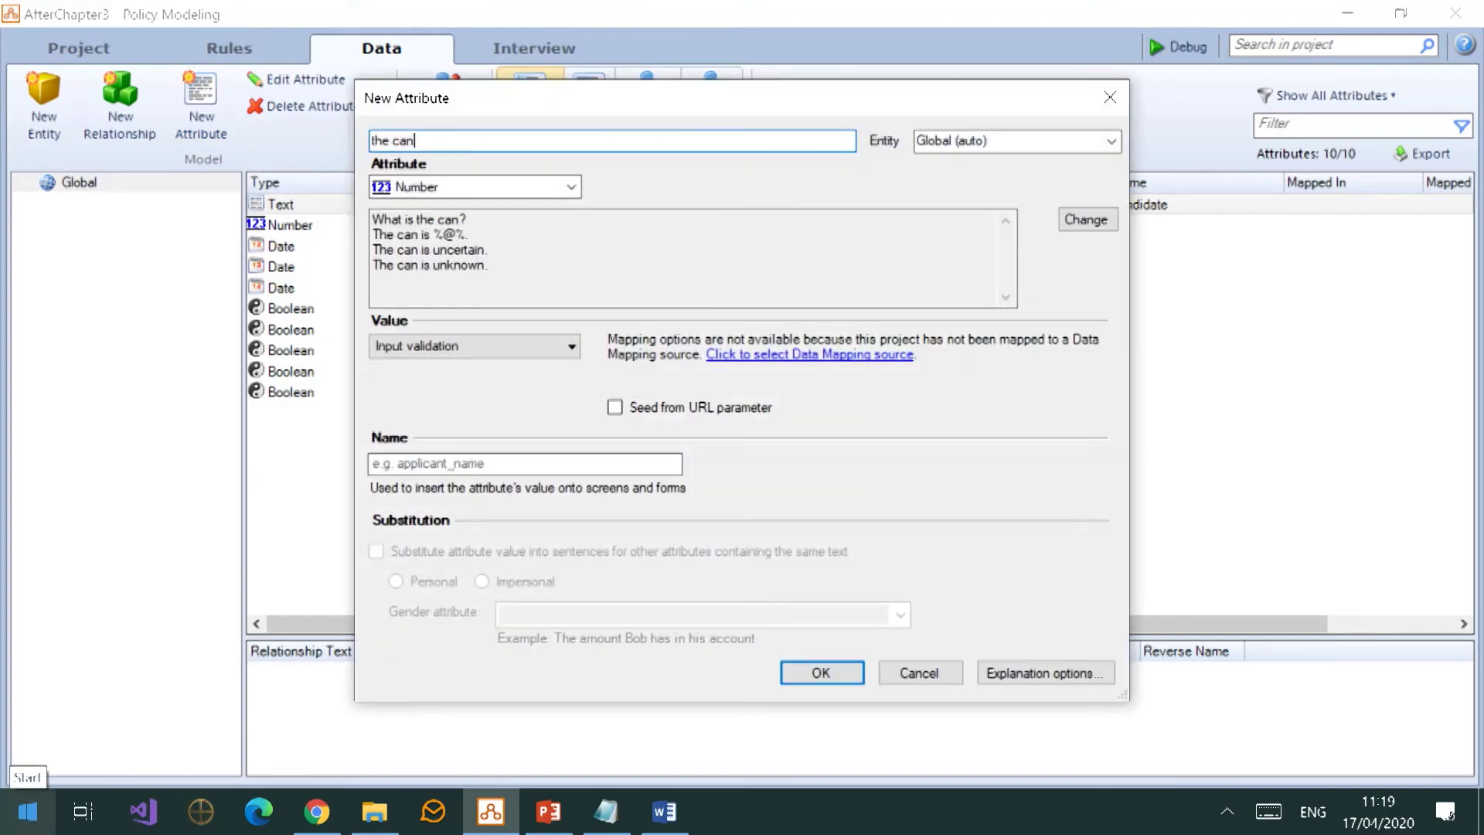
{"action": "key", "text": "BackSpace"}
{"action": "key", "text": "BackSpace"}
{"action": "key", "text": "BackSpace"}
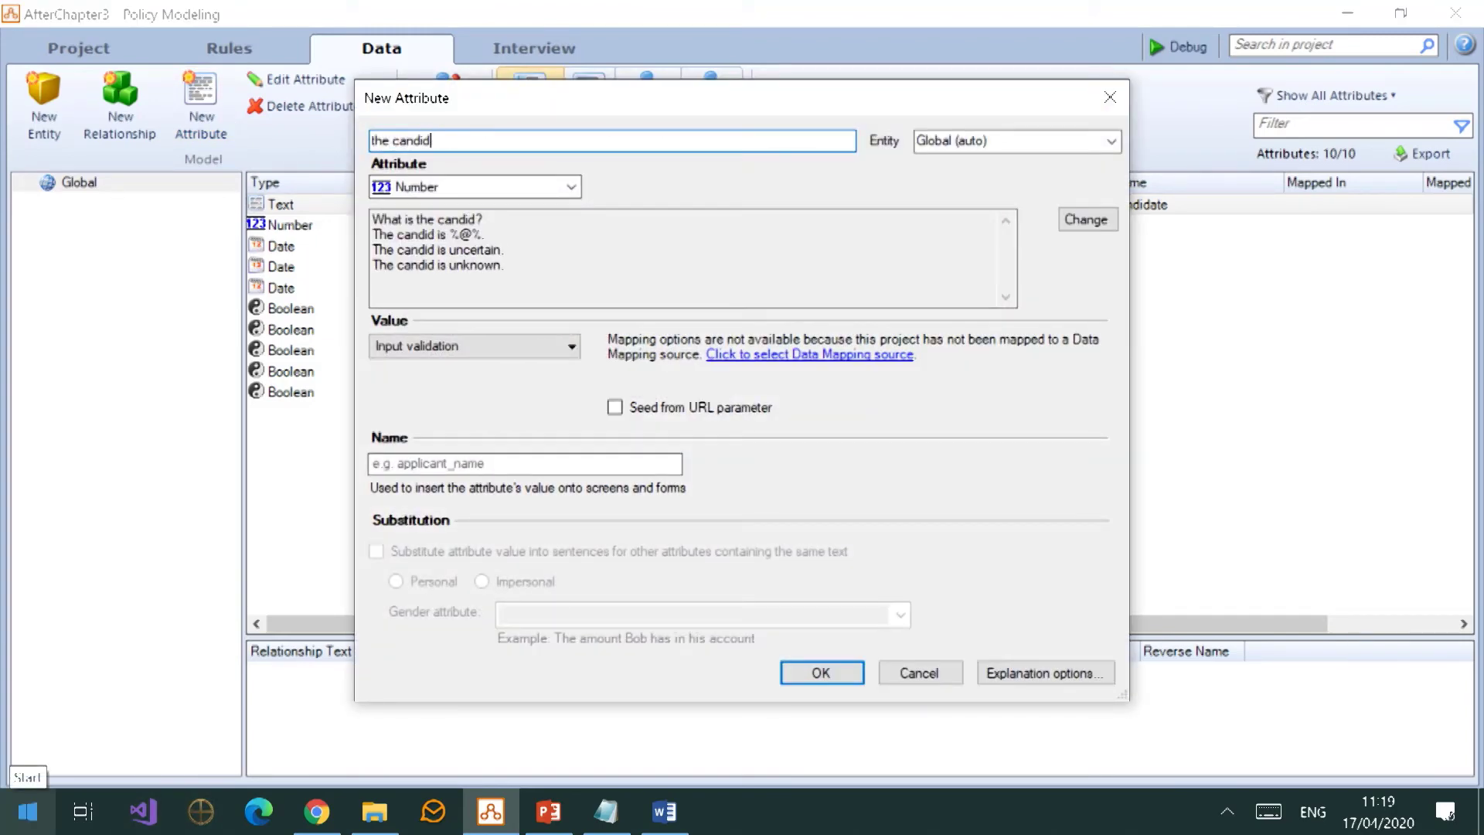
{"action": "type", "text": "ate's h"}
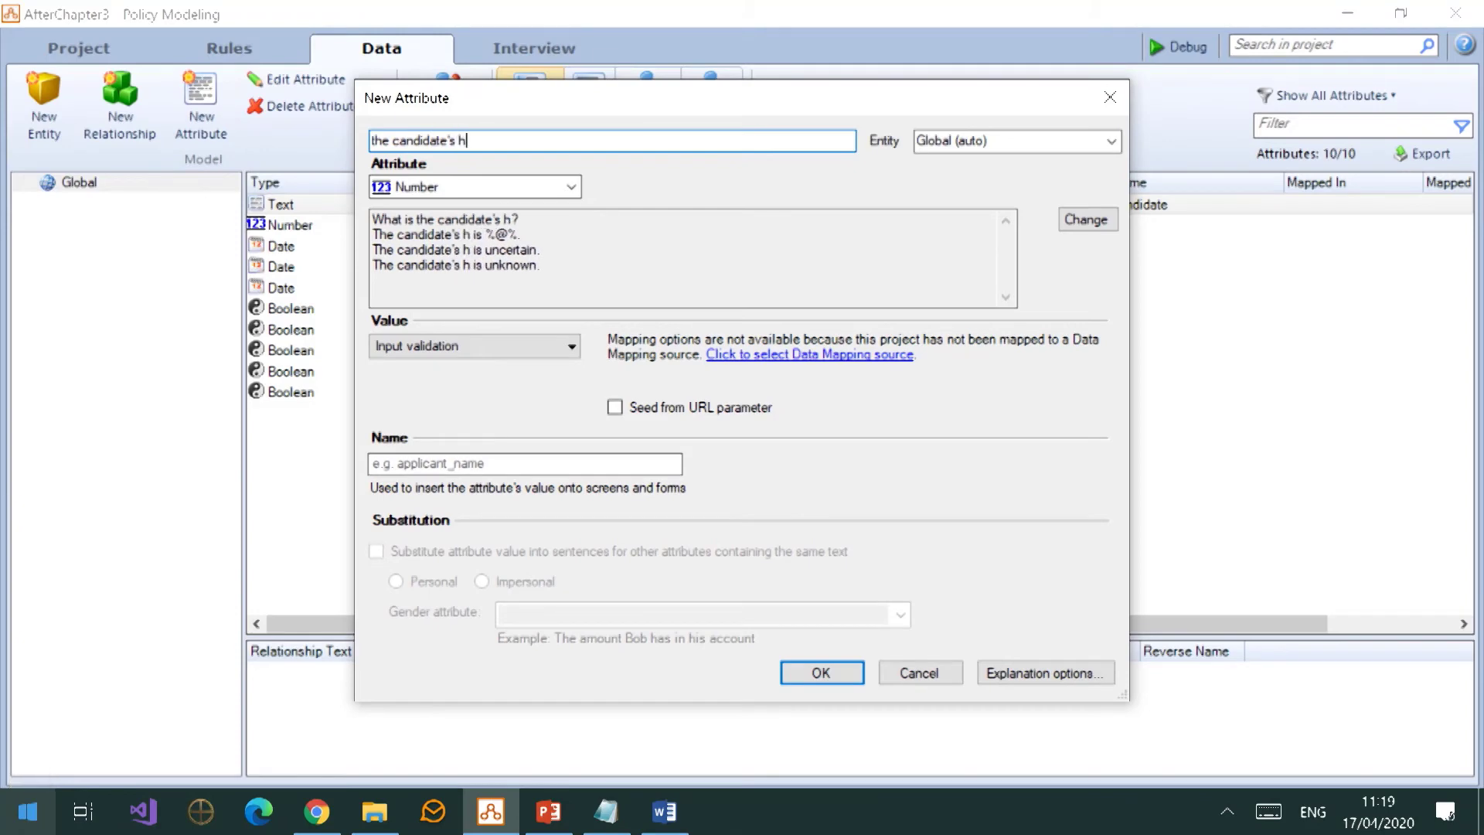
{"action": "type", "text": "ome base"}
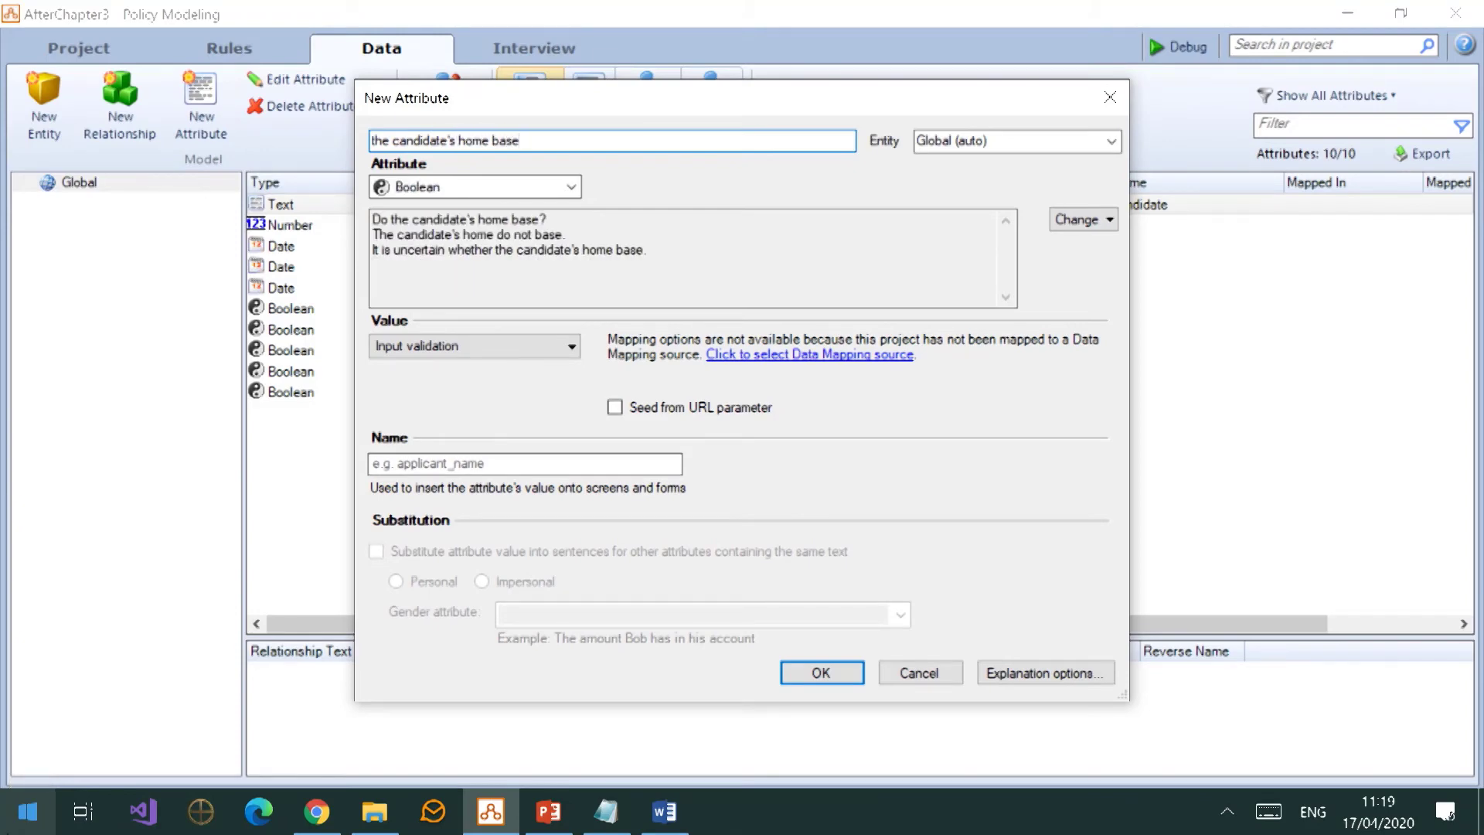
{"action": "left_click", "coordinate": [554, 187]}
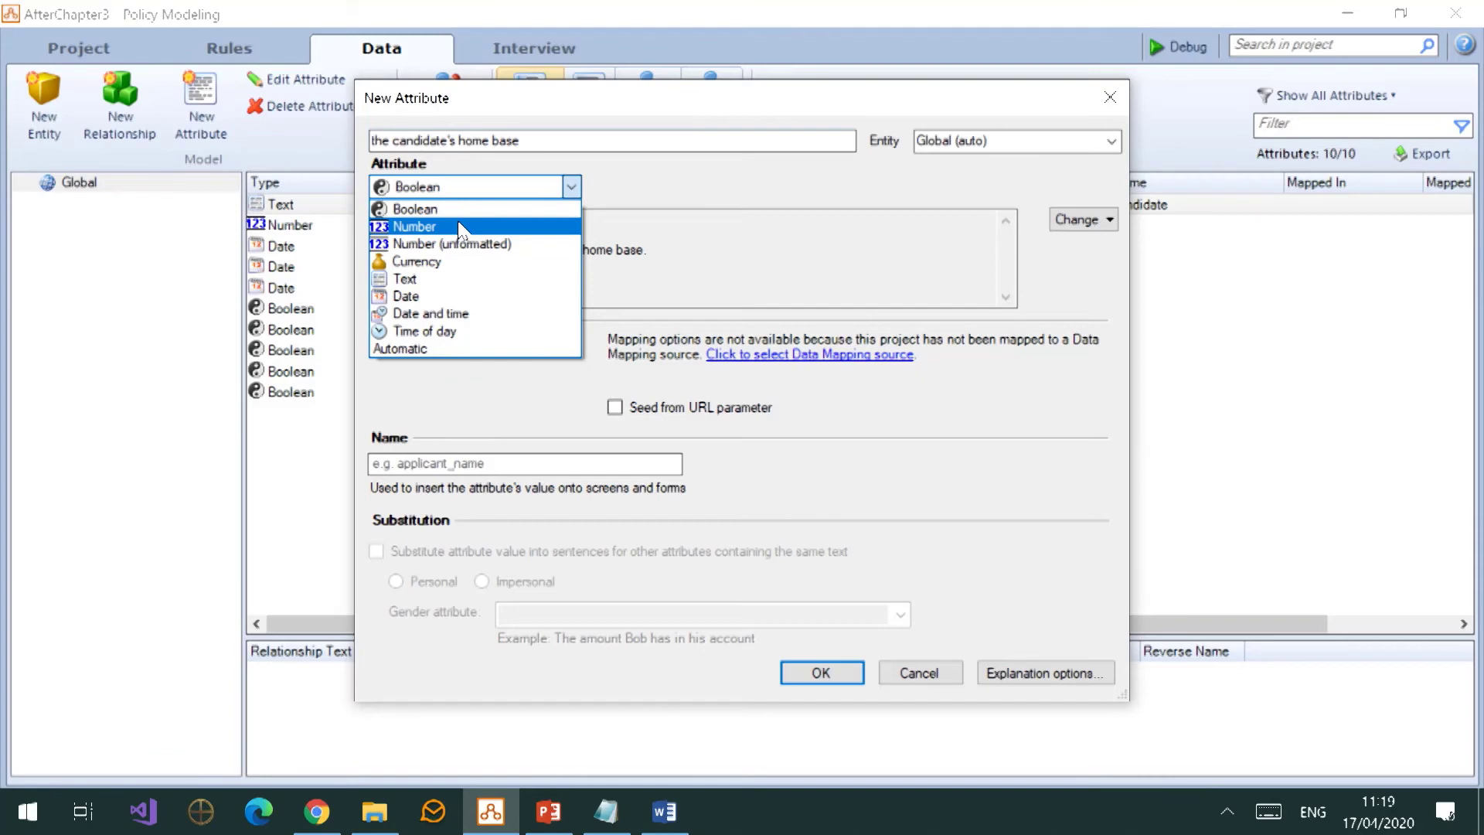
{"action": "left_click", "coordinate": [446, 278]}
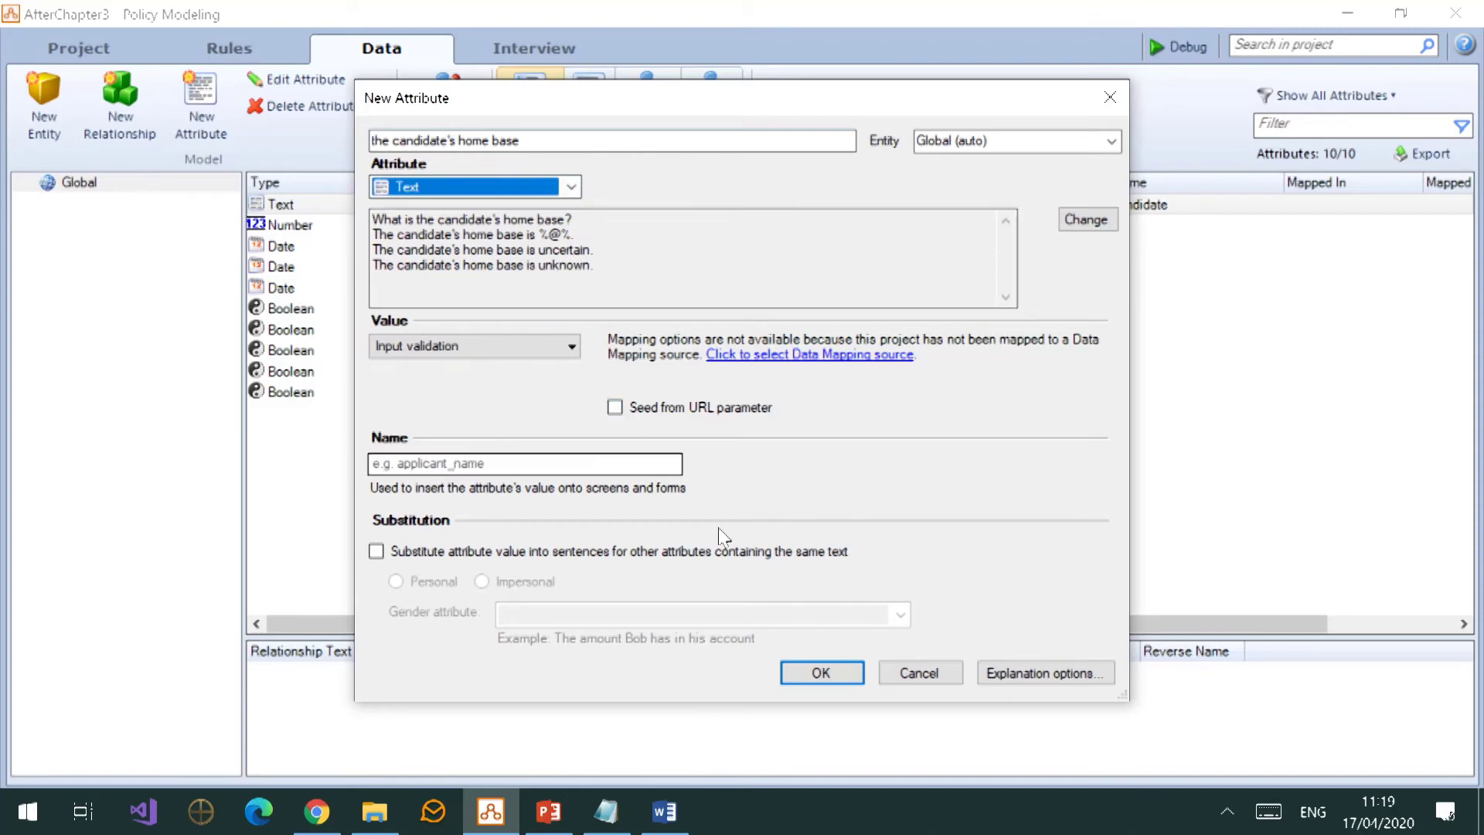
{"action": "left_click", "coordinate": [835, 674]}
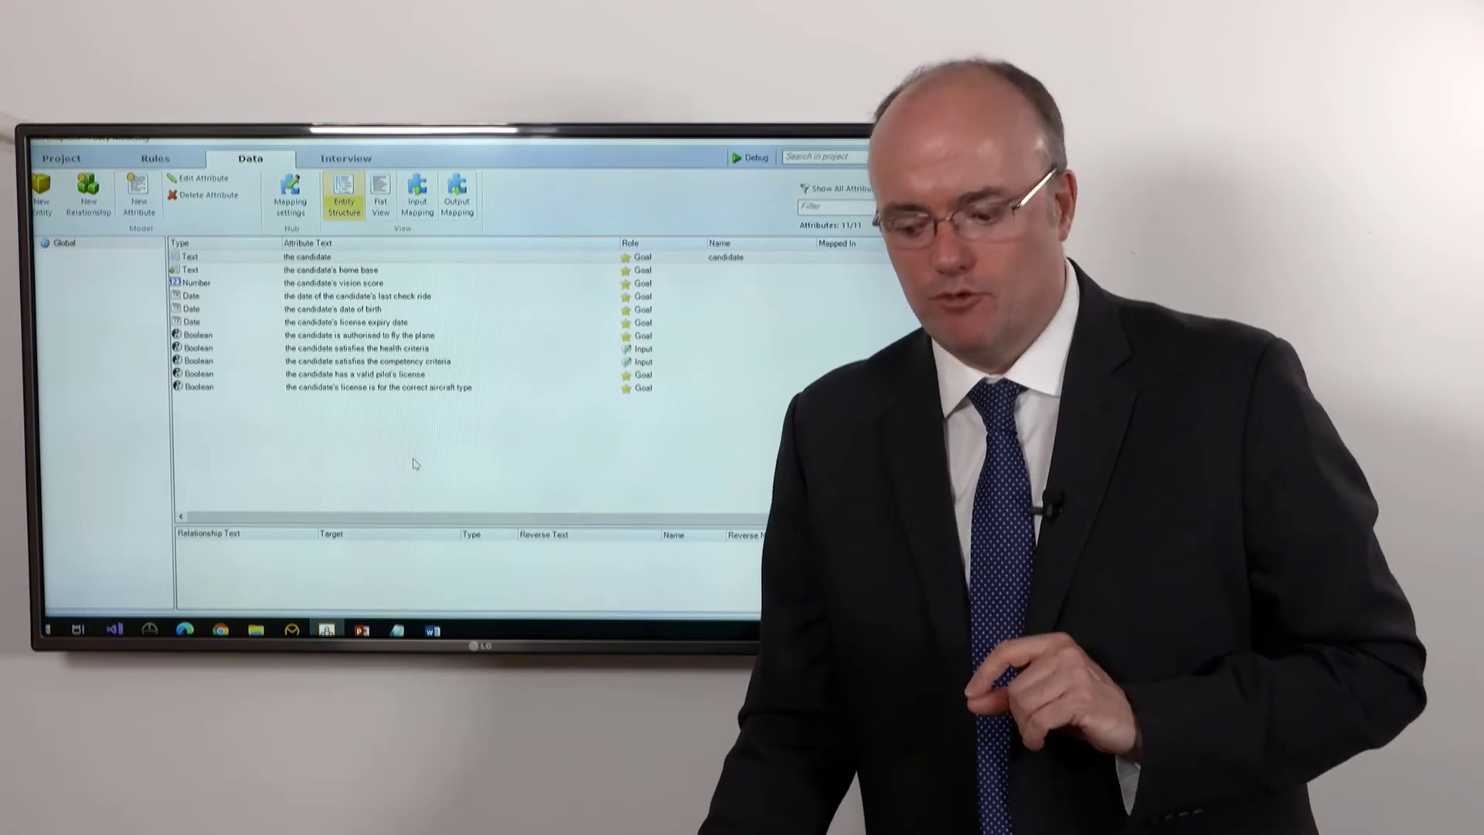
Insert two empty lines after the authorisation rule's last condition for a new rule.
{"action": "left_click", "coordinate": [432, 630]}
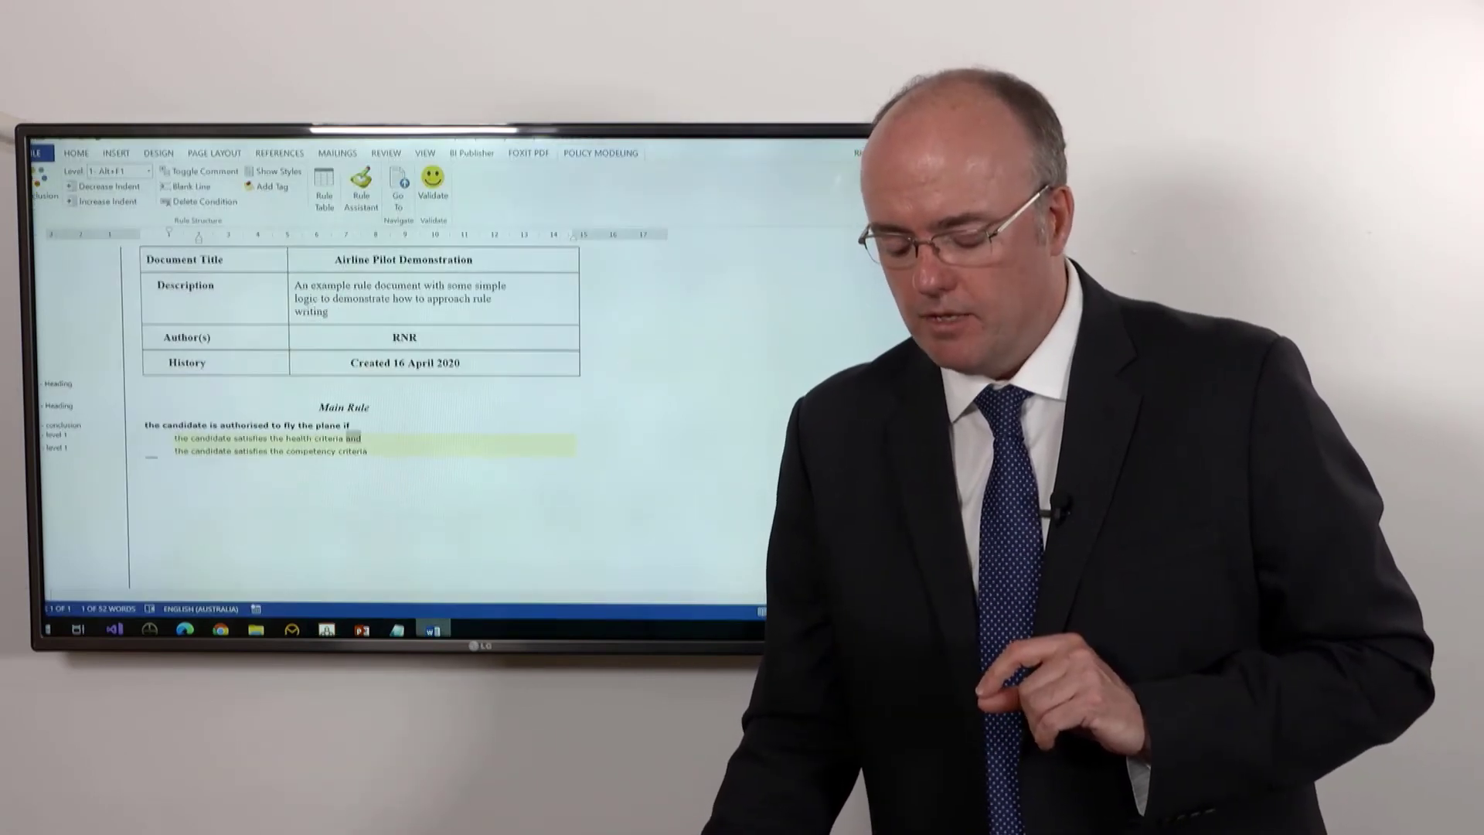
{"action": "left_click", "coordinate": [392, 459]}
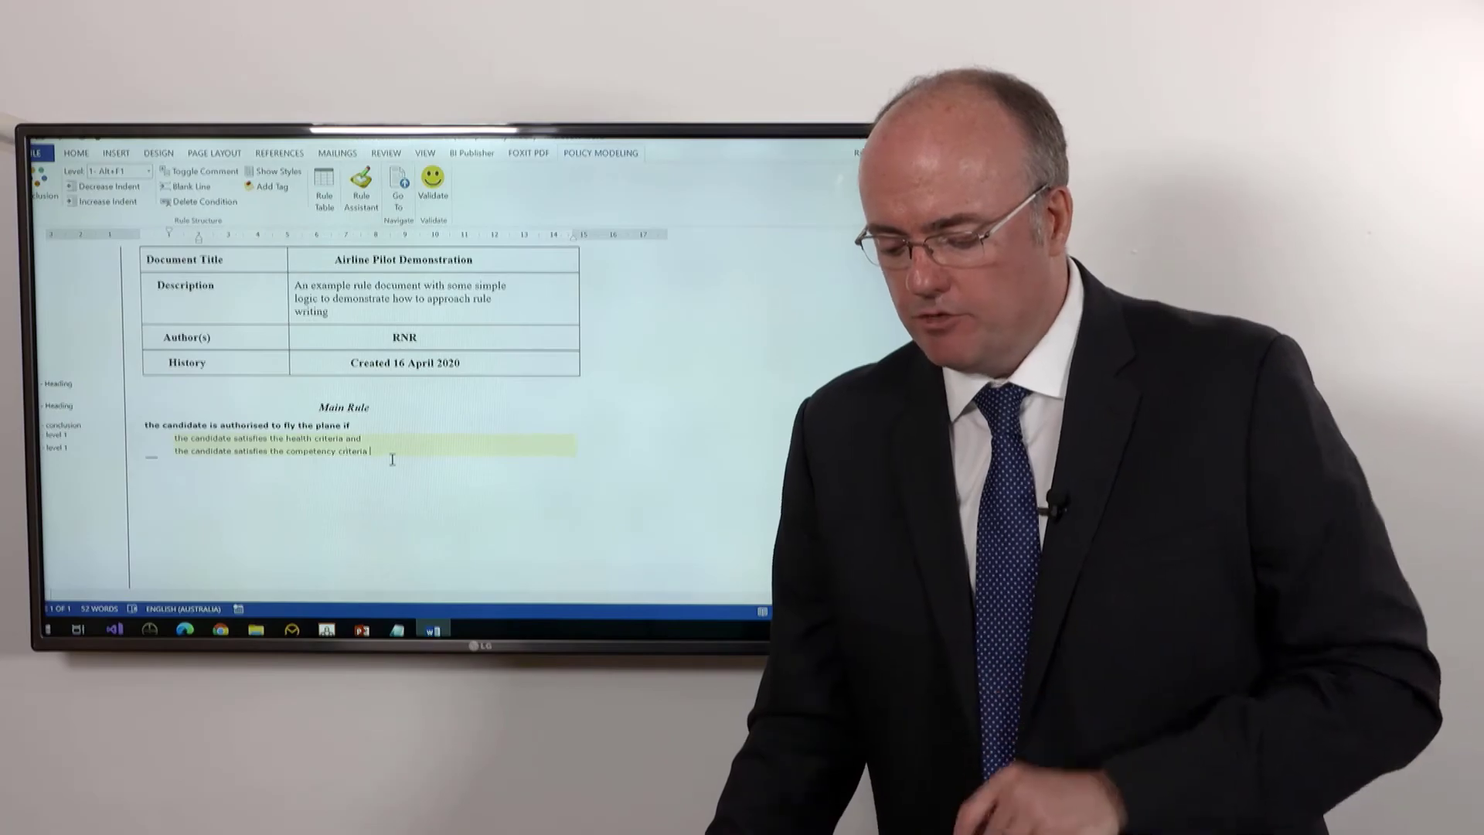
{"action": "key", "text": "Return"}
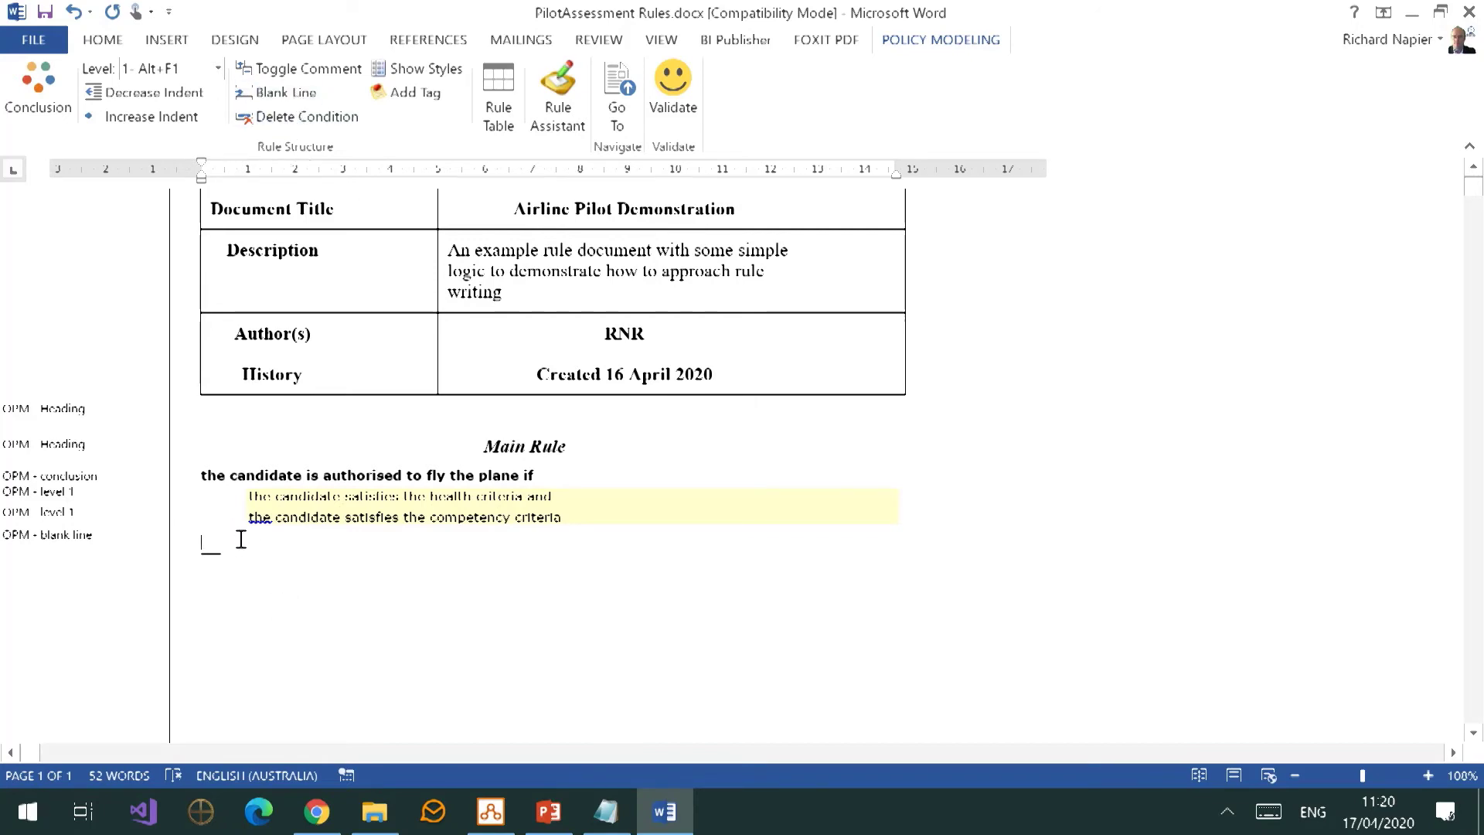
{"action": "key", "text": "Return"}
{"action": "type", "text": "the can"}
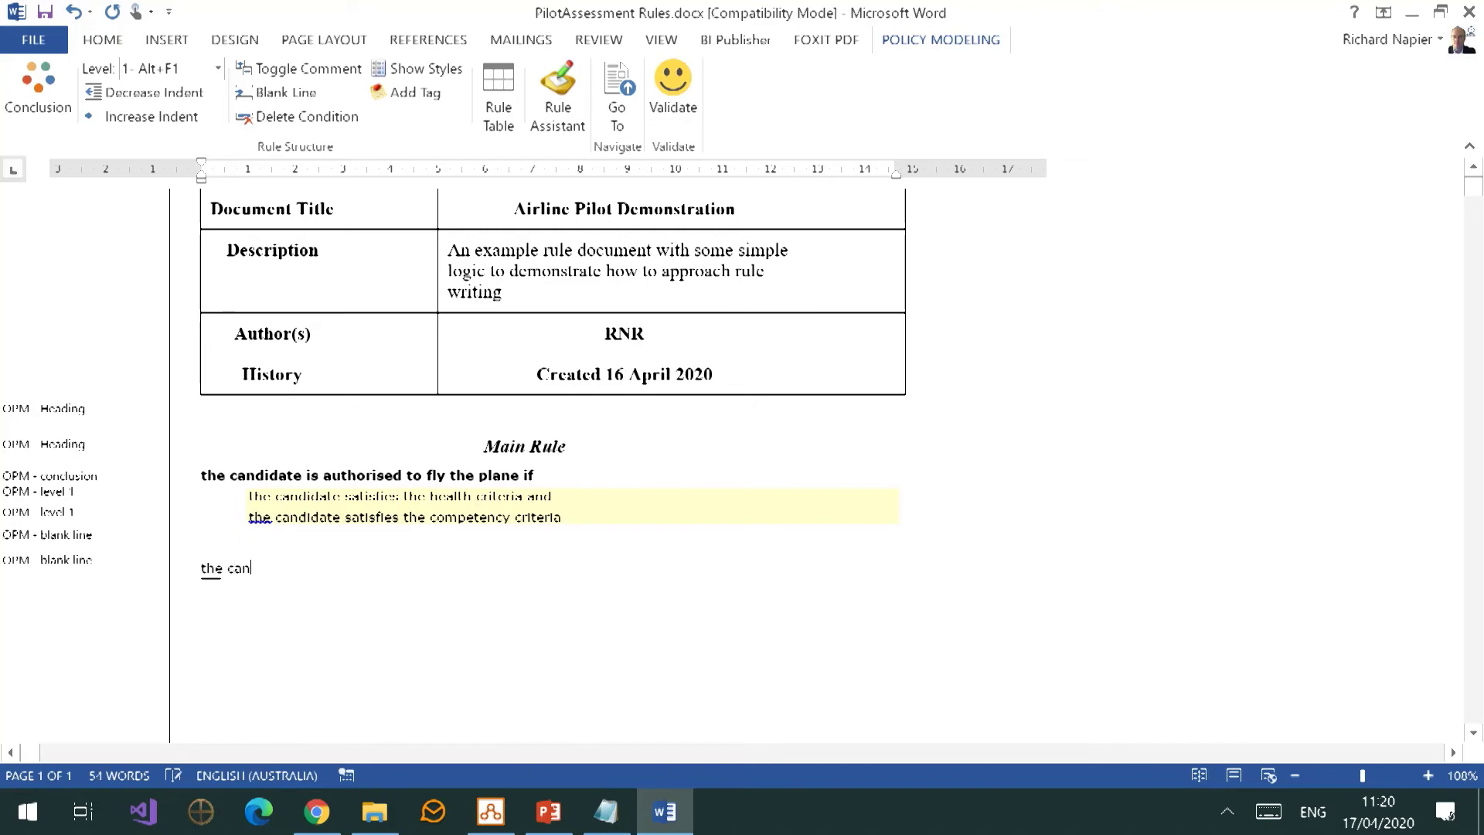
{"action": "type", "text": "d"}
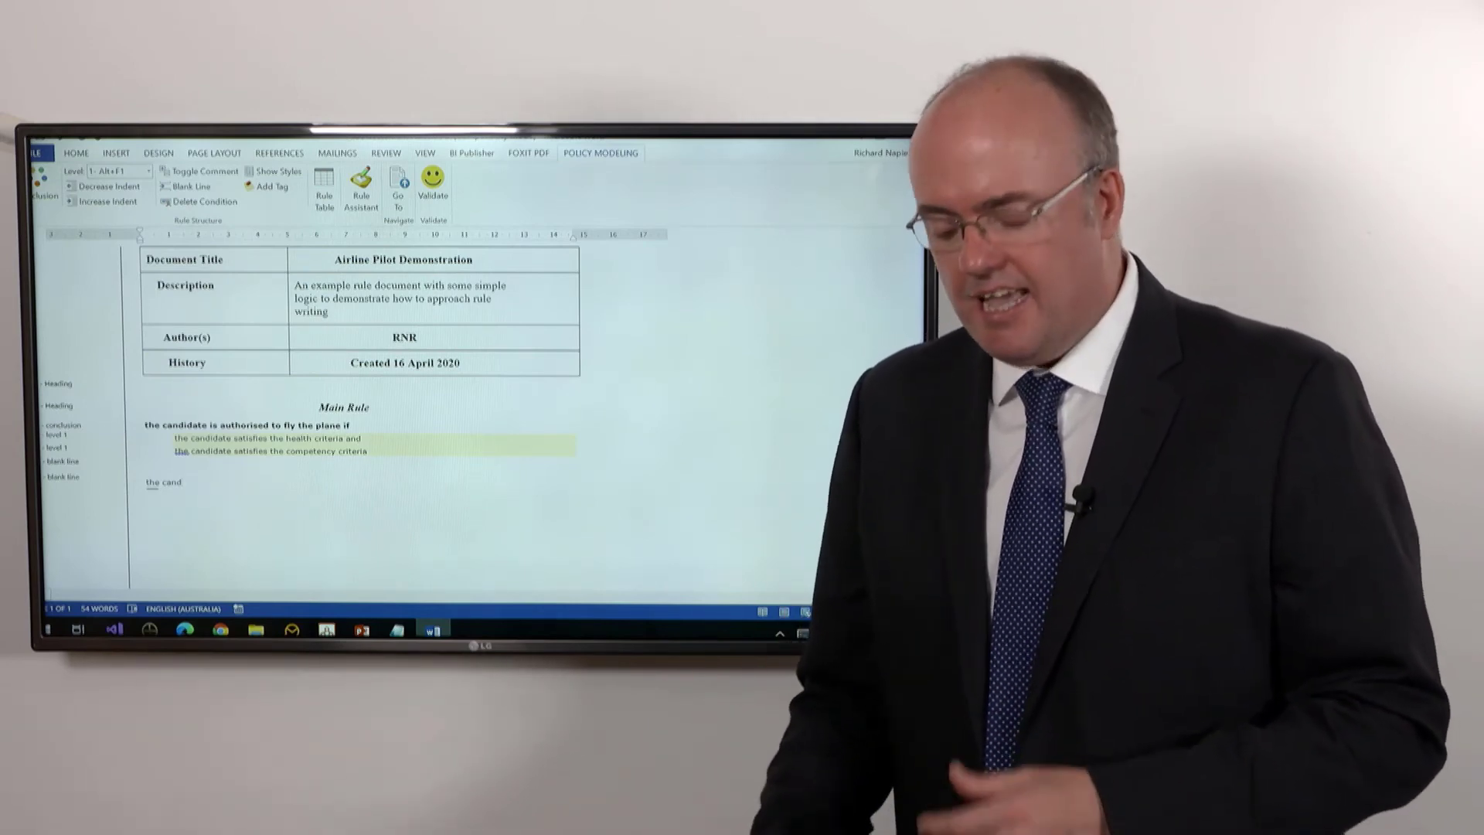
{"action": "key", "text": "BackSpace"}
{"action": "key", "text": "BackSpace"}
{"action": "key", "text": "BackSpace"}
{"action": "key", "text": "BackSpace"}
{"action": "key", "text": "BackSpace"}
{"action": "key", "text": "BackSpace"}
{"action": "key", "text": "BackSpace"}
{"action": "key", "text": "BackSpace"}
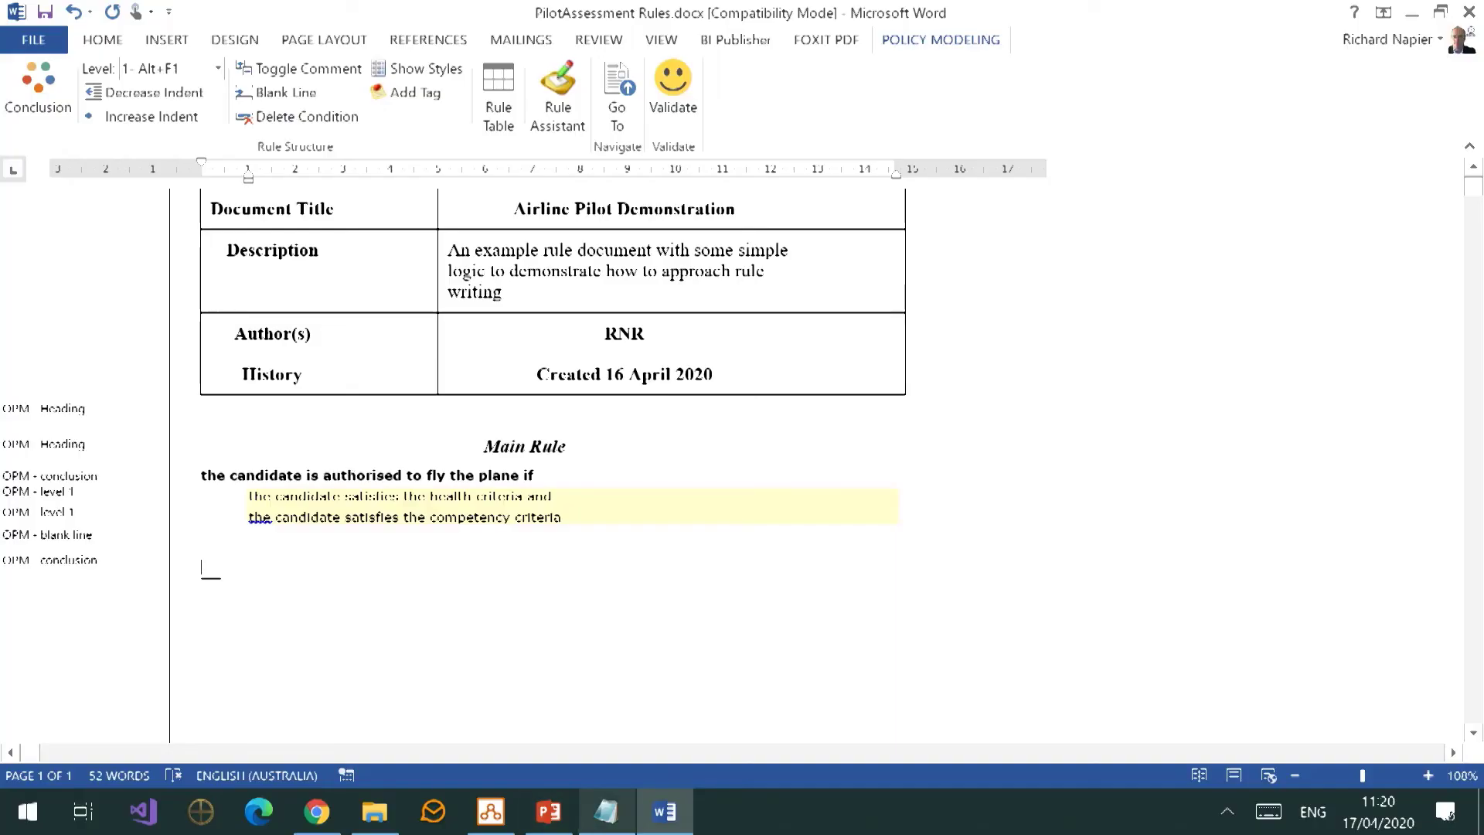
{"action": "mouse_move", "coordinate": [605, 812]}
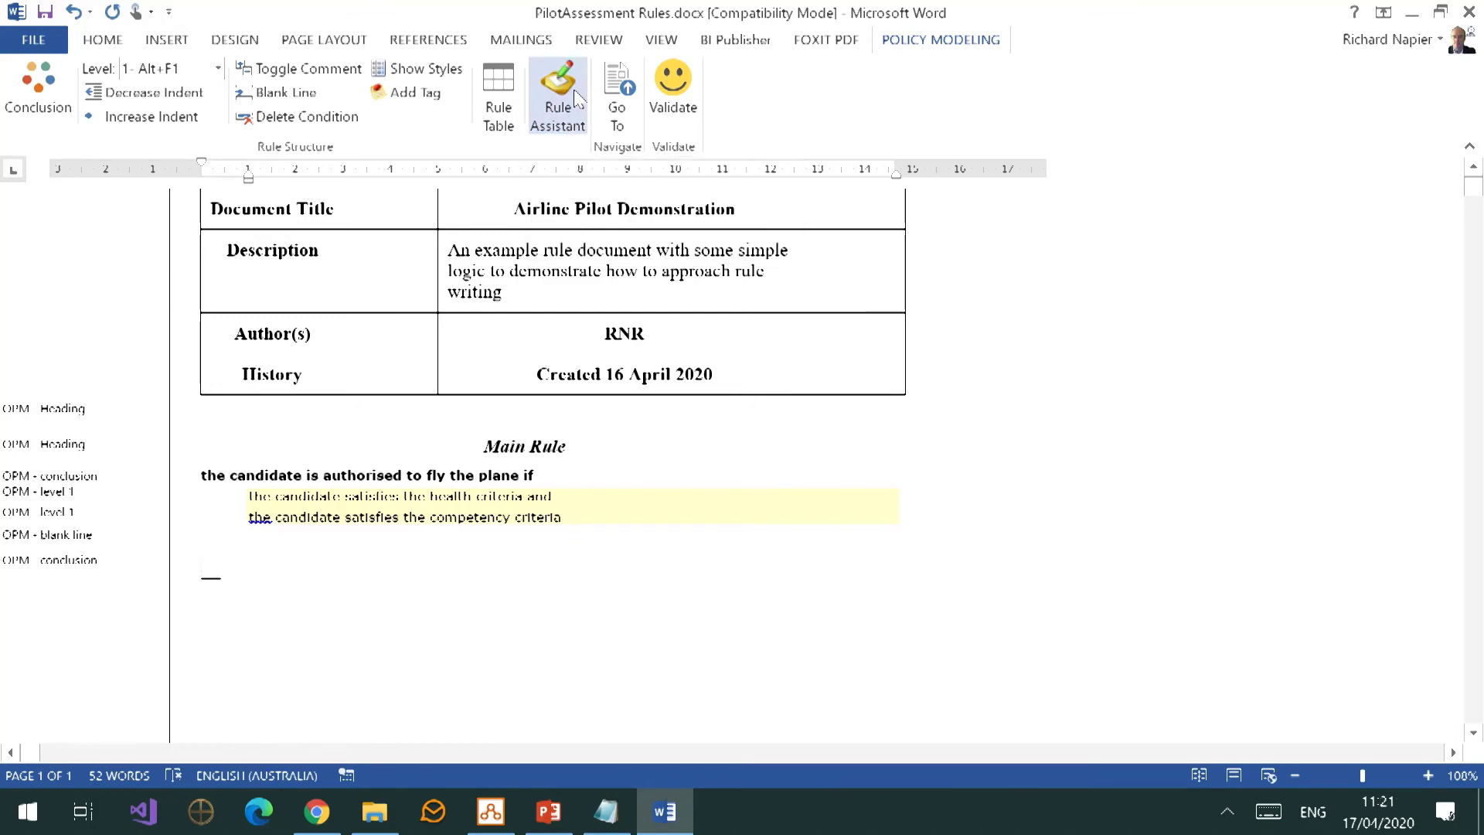
Enter the conclusion 'the candidate satisfies the health criteria' from the suggestion list.
{"action": "type", "text": "thw"}
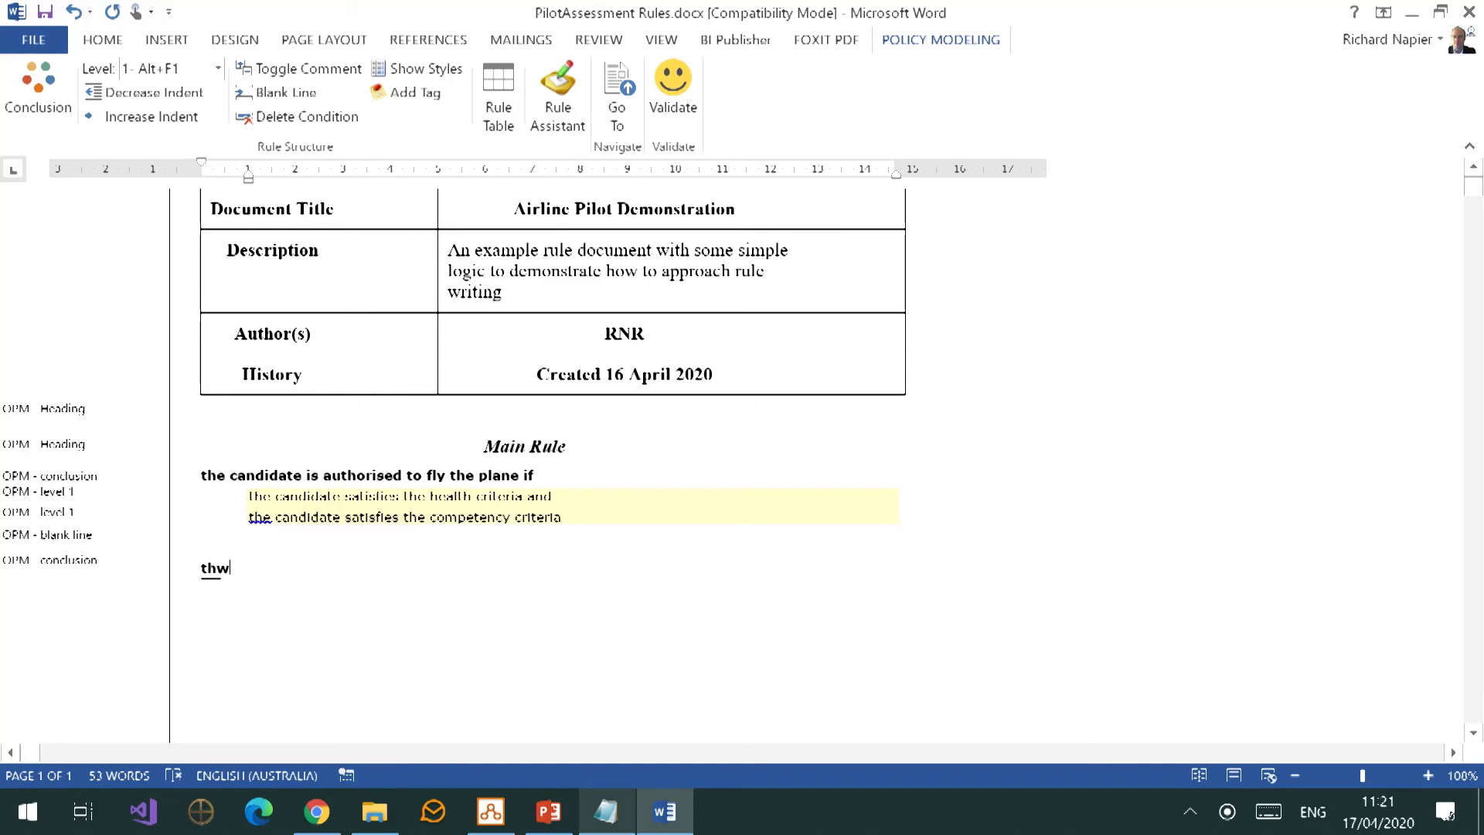
{"action": "key", "text": "BackSpace"}
{"action": "type", "text": "e candidarw"}
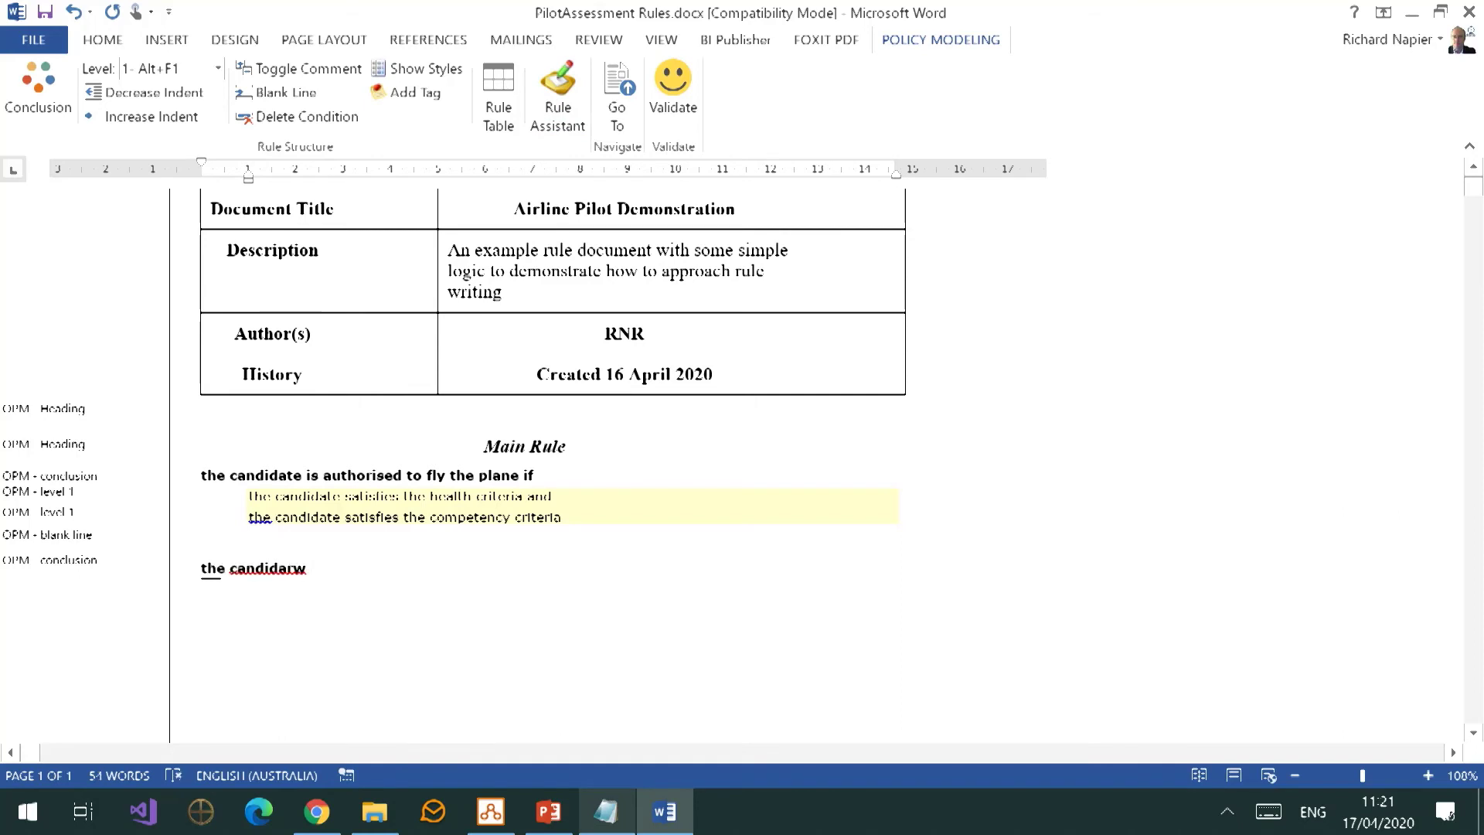
{"action": "type", "text": " sat"}
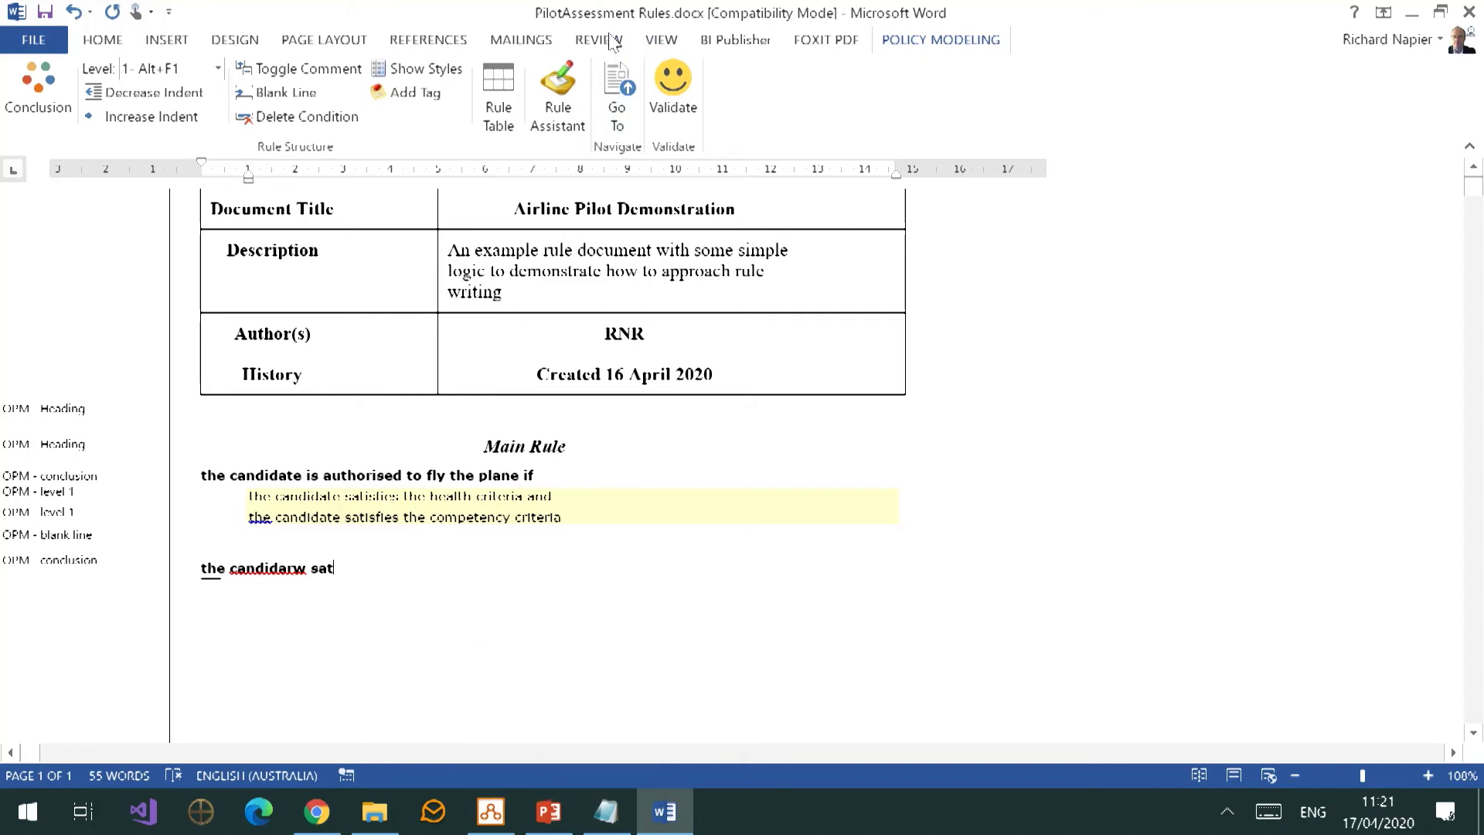
{"action": "left_click", "coordinate": [558, 93]}
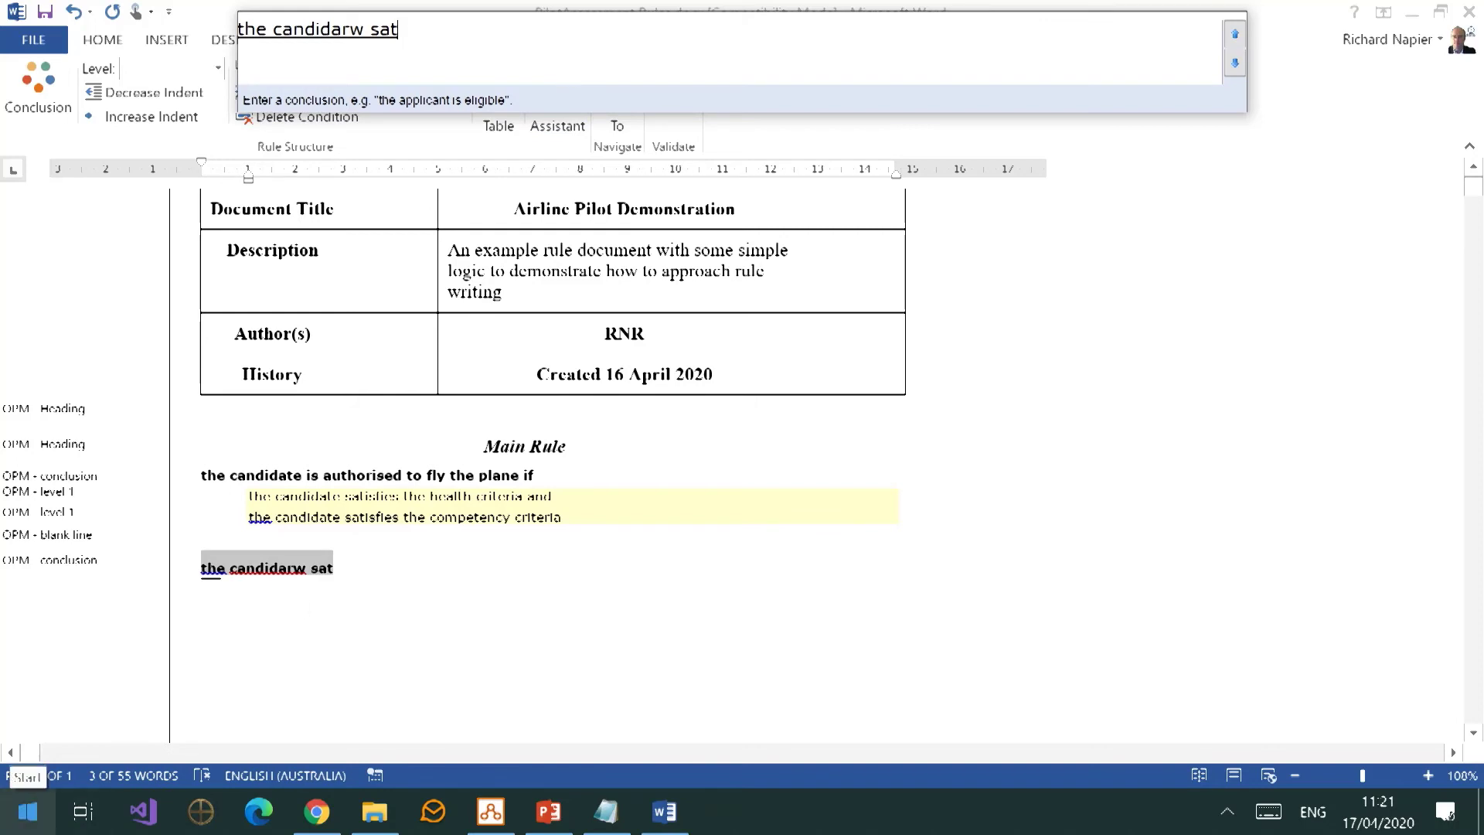
{"action": "type", "text": "is"}
{"action": "key", "text": "BackSpace"}
{"action": "key", "text": "BackSpace"}
{"action": "key", "text": "BackSpace"}
{"action": "key", "text": "BackSpace"}
{"action": "key", "text": "BackSpace"}
{"action": "key", "text": "BackSpace"}
{"action": "key", "text": "BackSpace"}
{"action": "key", "text": "BackSpace"}
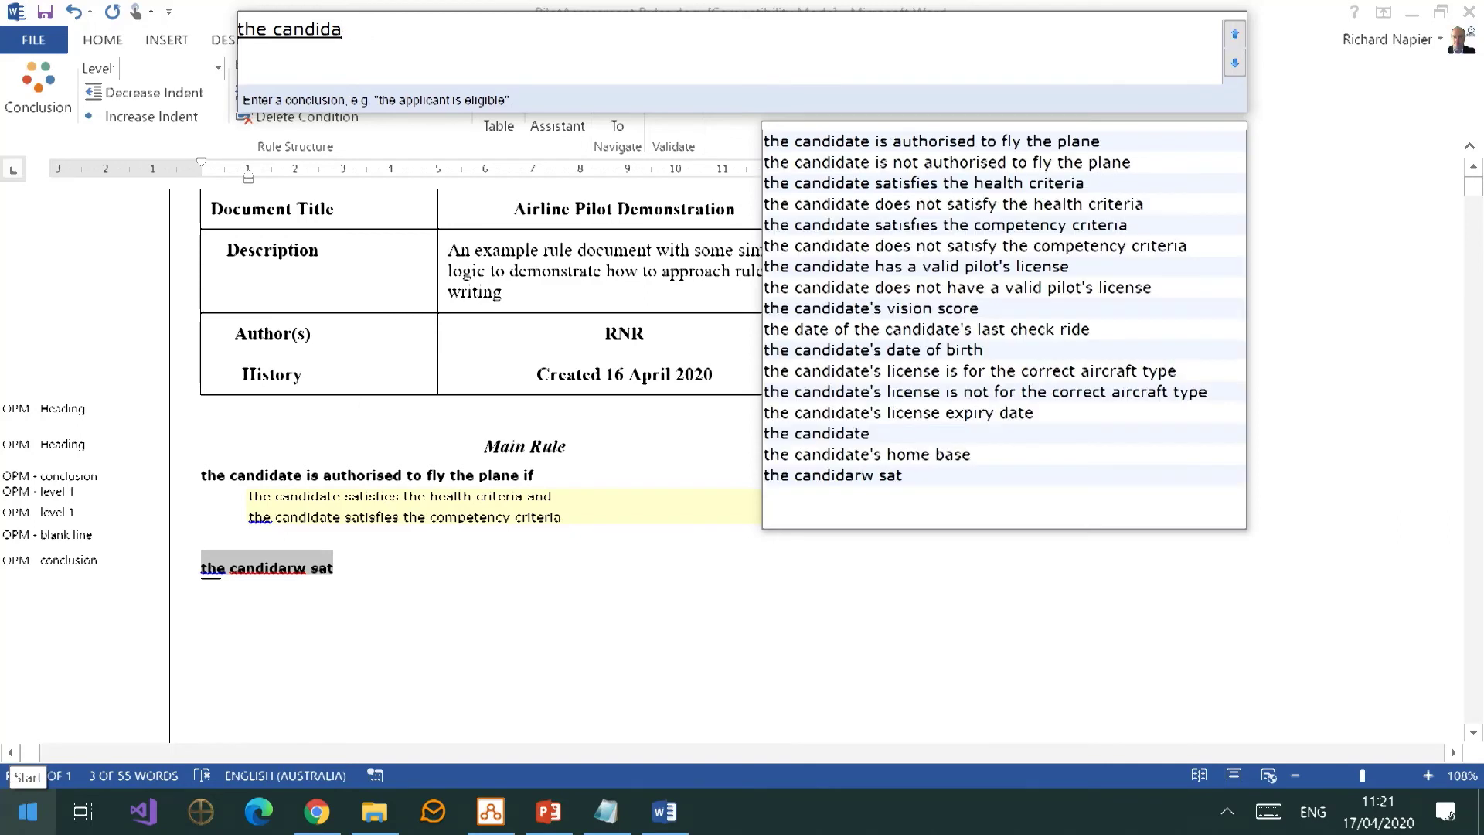
{"action": "type", "text": "te"}
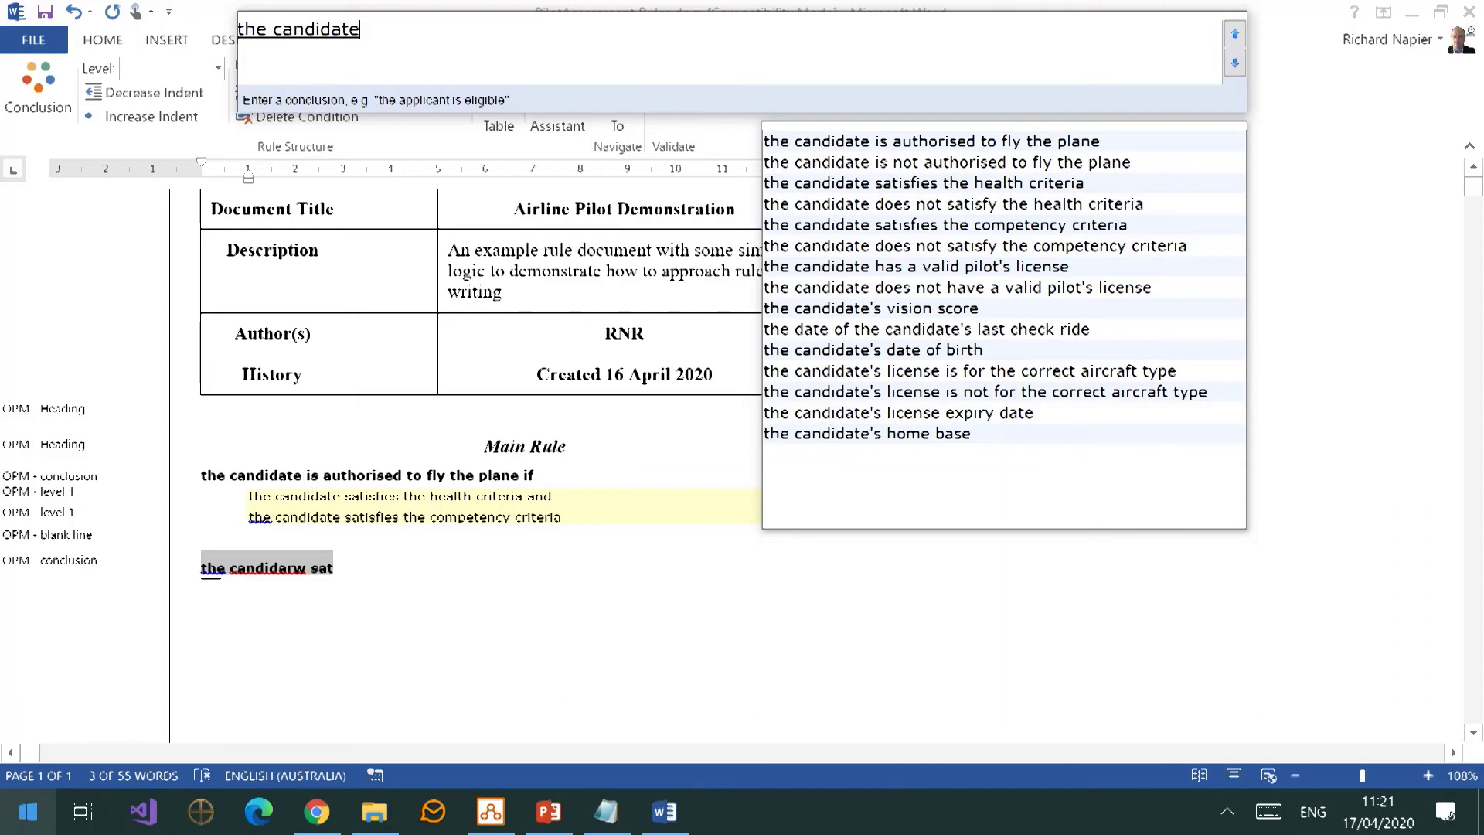
{"action": "left_click", "coordinate": [1028, 185]}
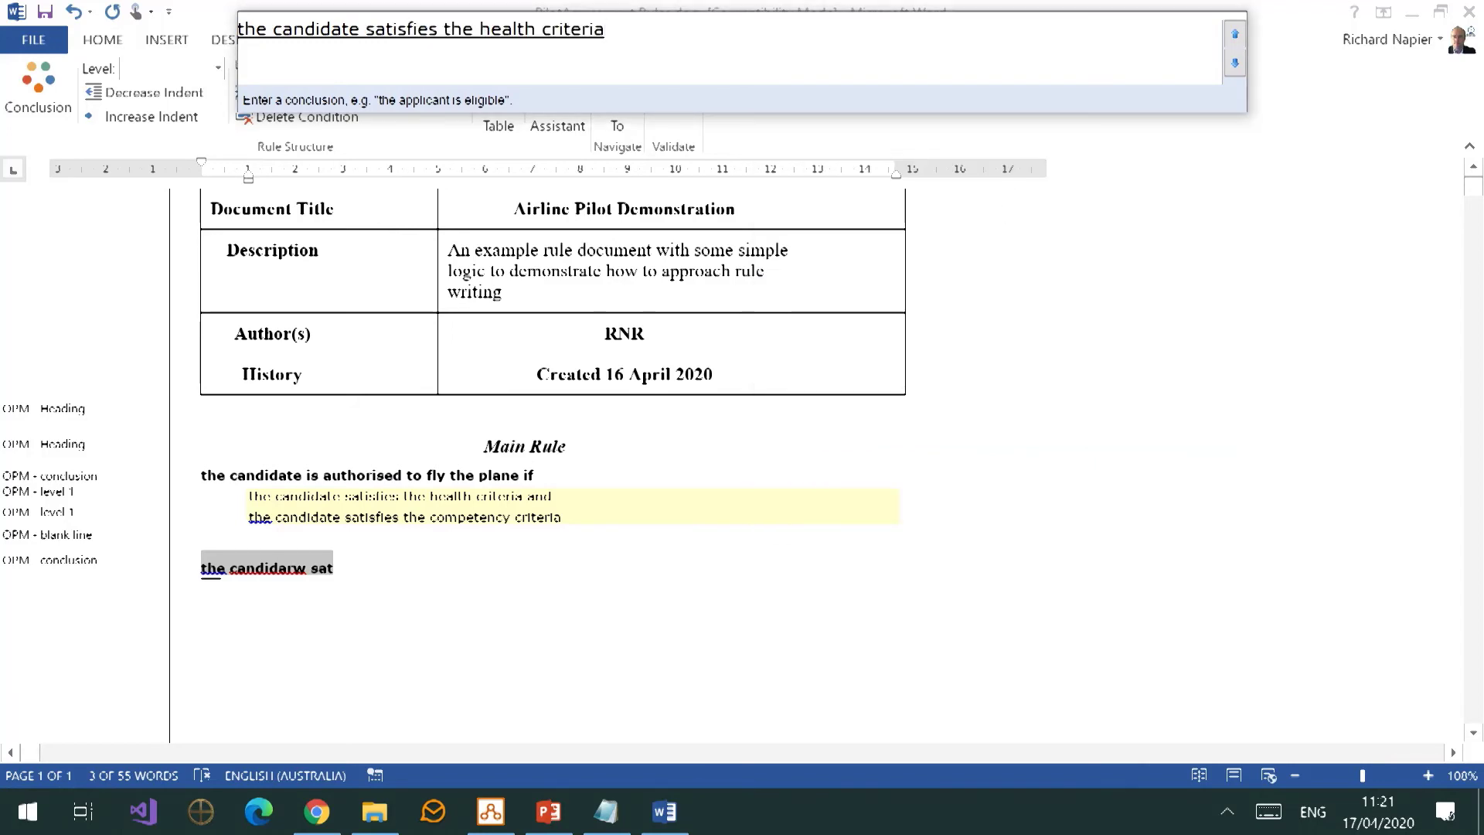
Finish the conclusion with 'if' and add the condition 'the candidate's vision score >= 20'.
{"action": "type", "text": "if"}
{"action": "key", "text": "Return"}
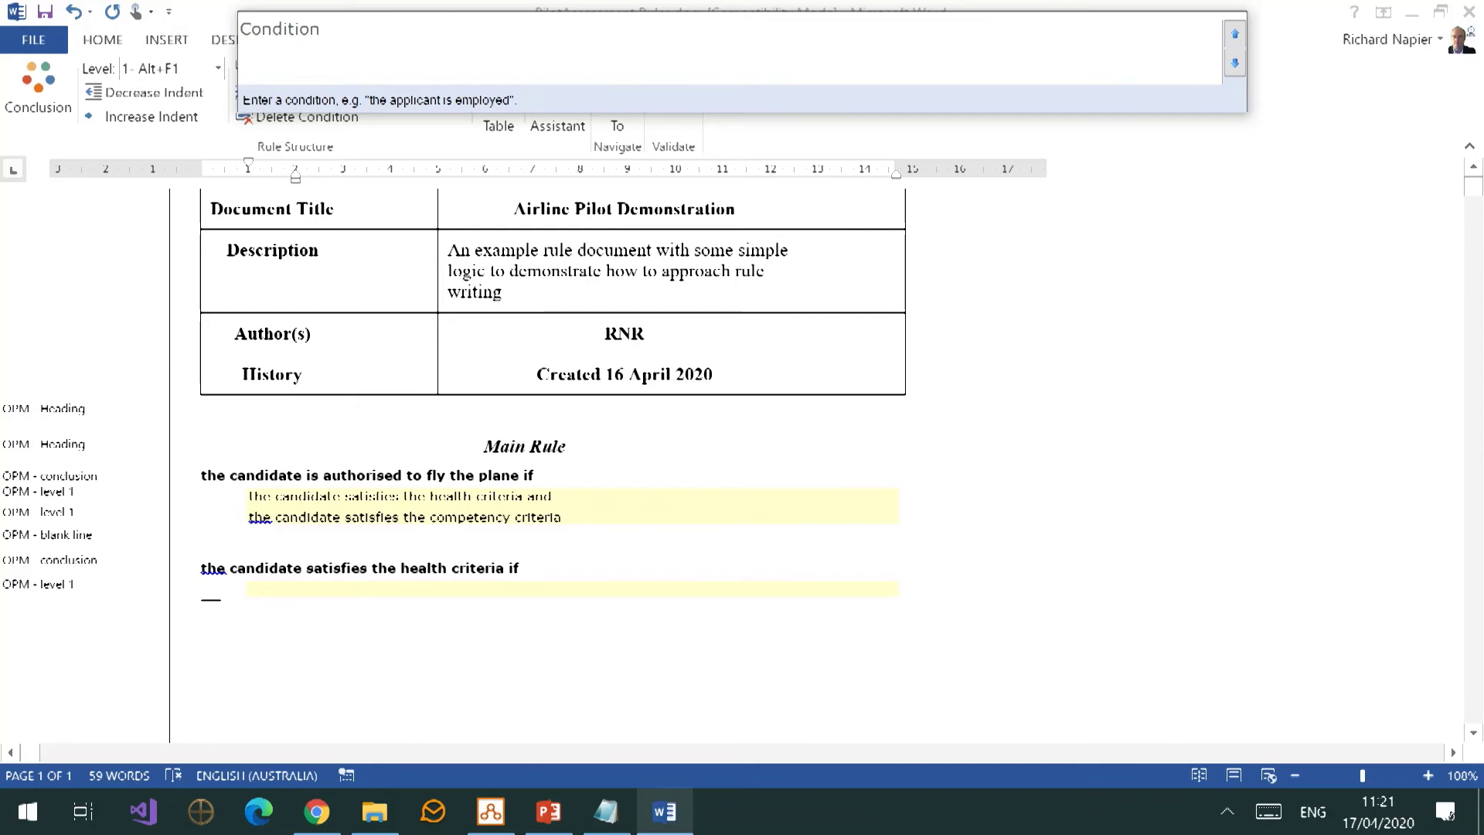
{"action": "mouse_move", "coordinate": [665, 811]}
{"action": "type", "text": "t"}
{"action": "key", "text": "BackSpace"}
{"action": "type", "text": "the"}
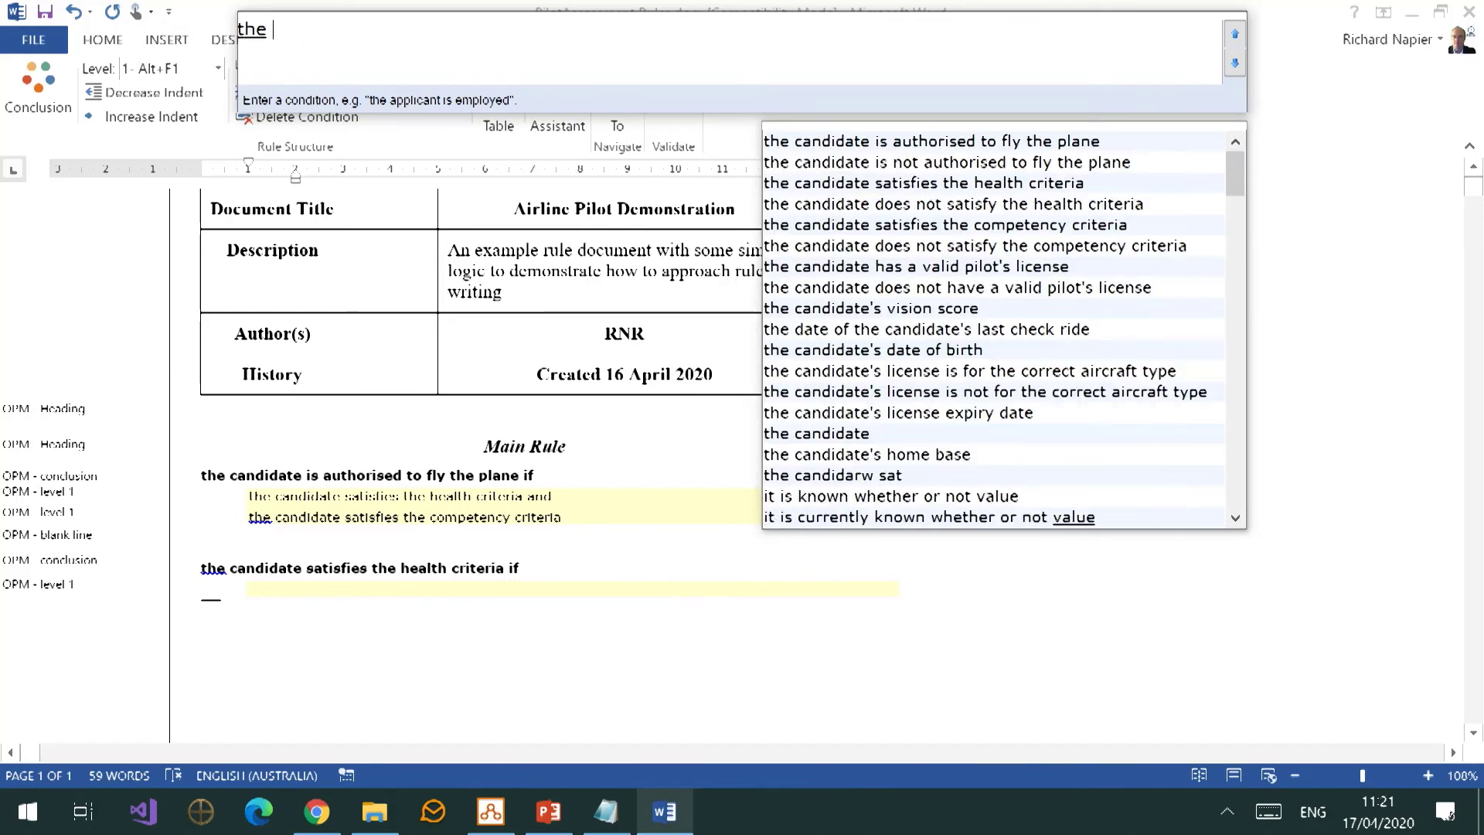
{"action": "left_click", "coordinate": [985, 309]}
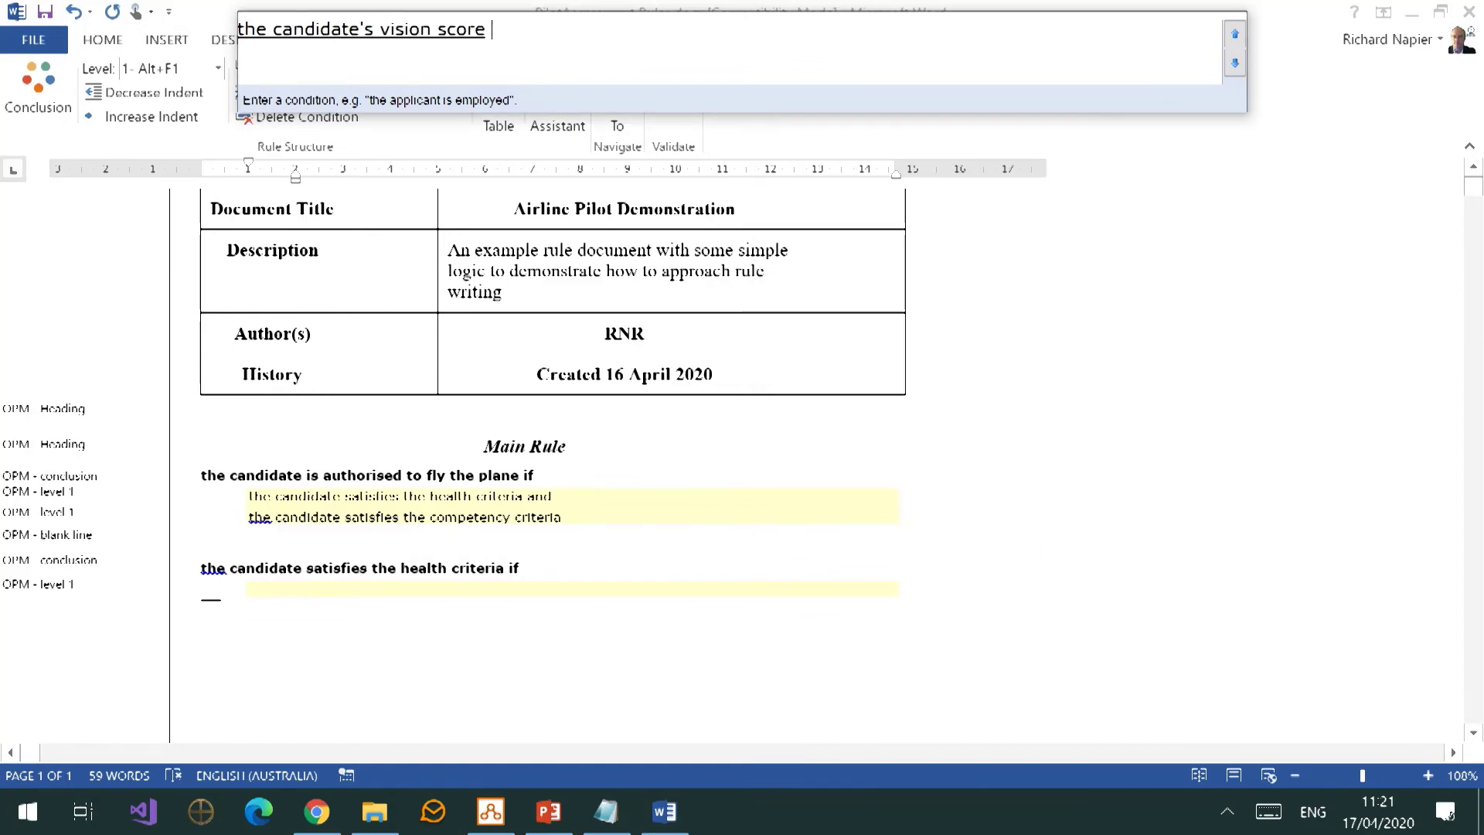
{"action": "type", "text": ">"}
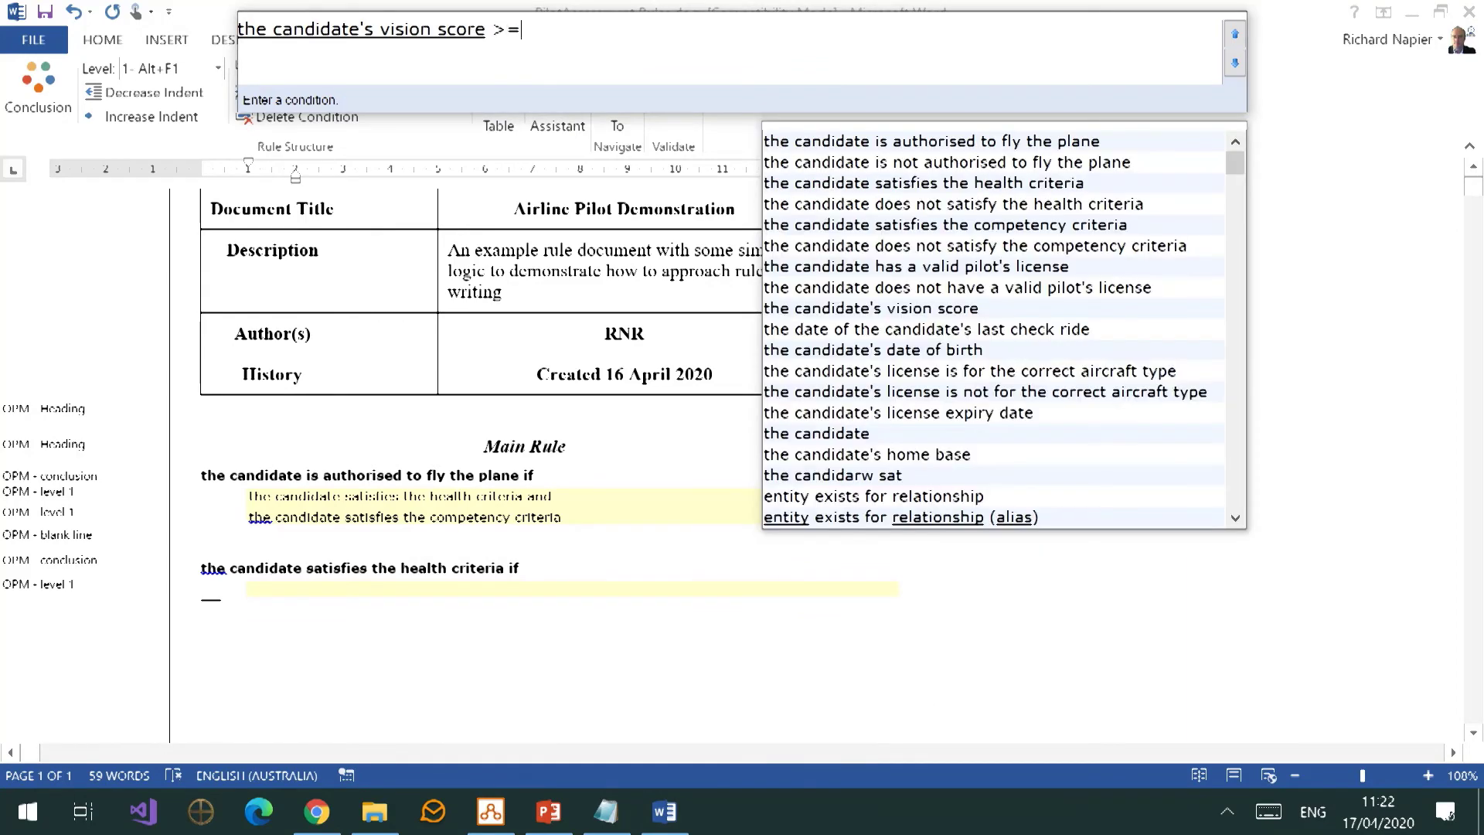
{"action": "type", "text": "= 20"}
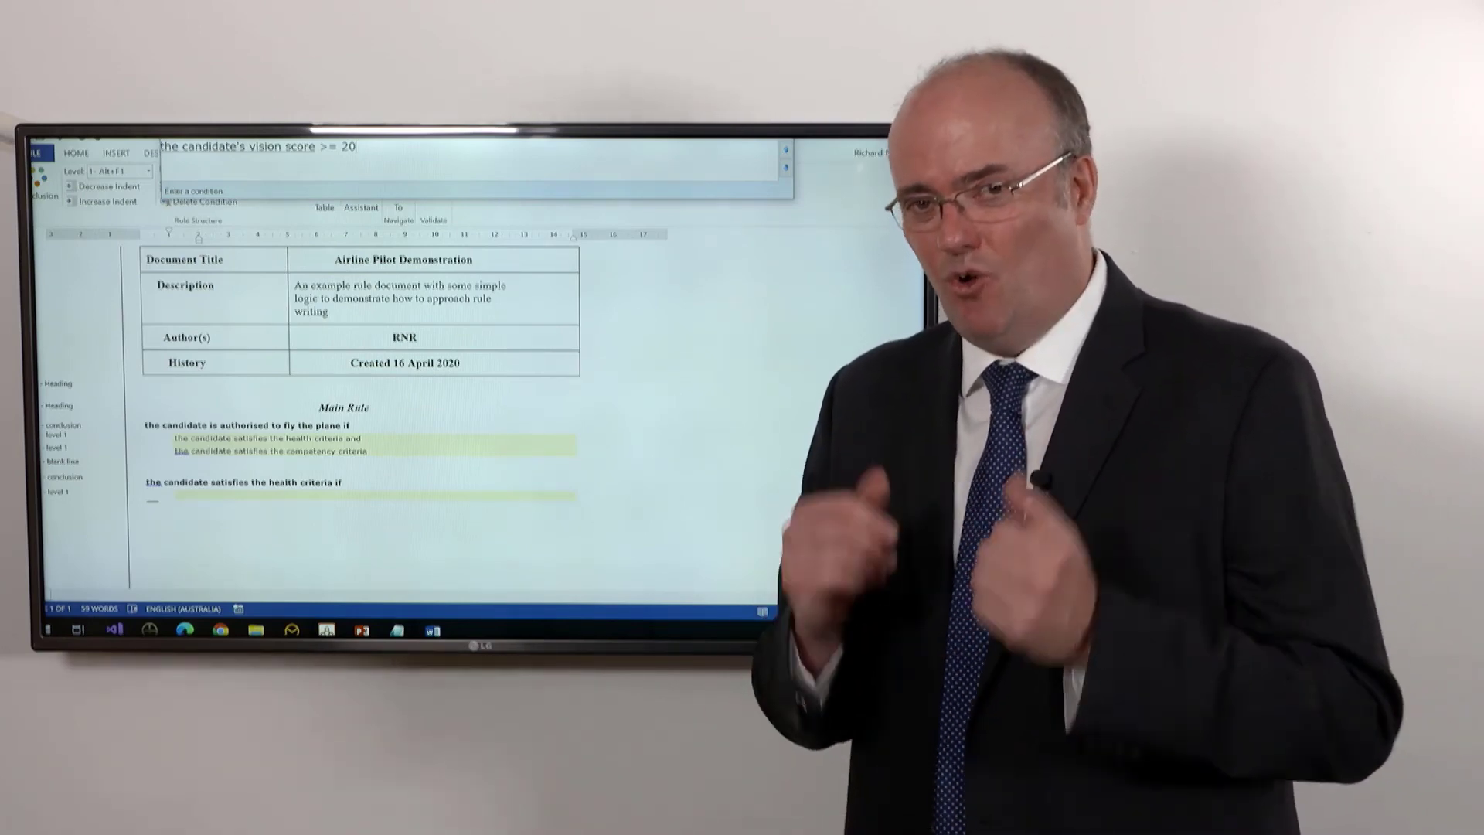
{"action": "key", "text": "Return"}
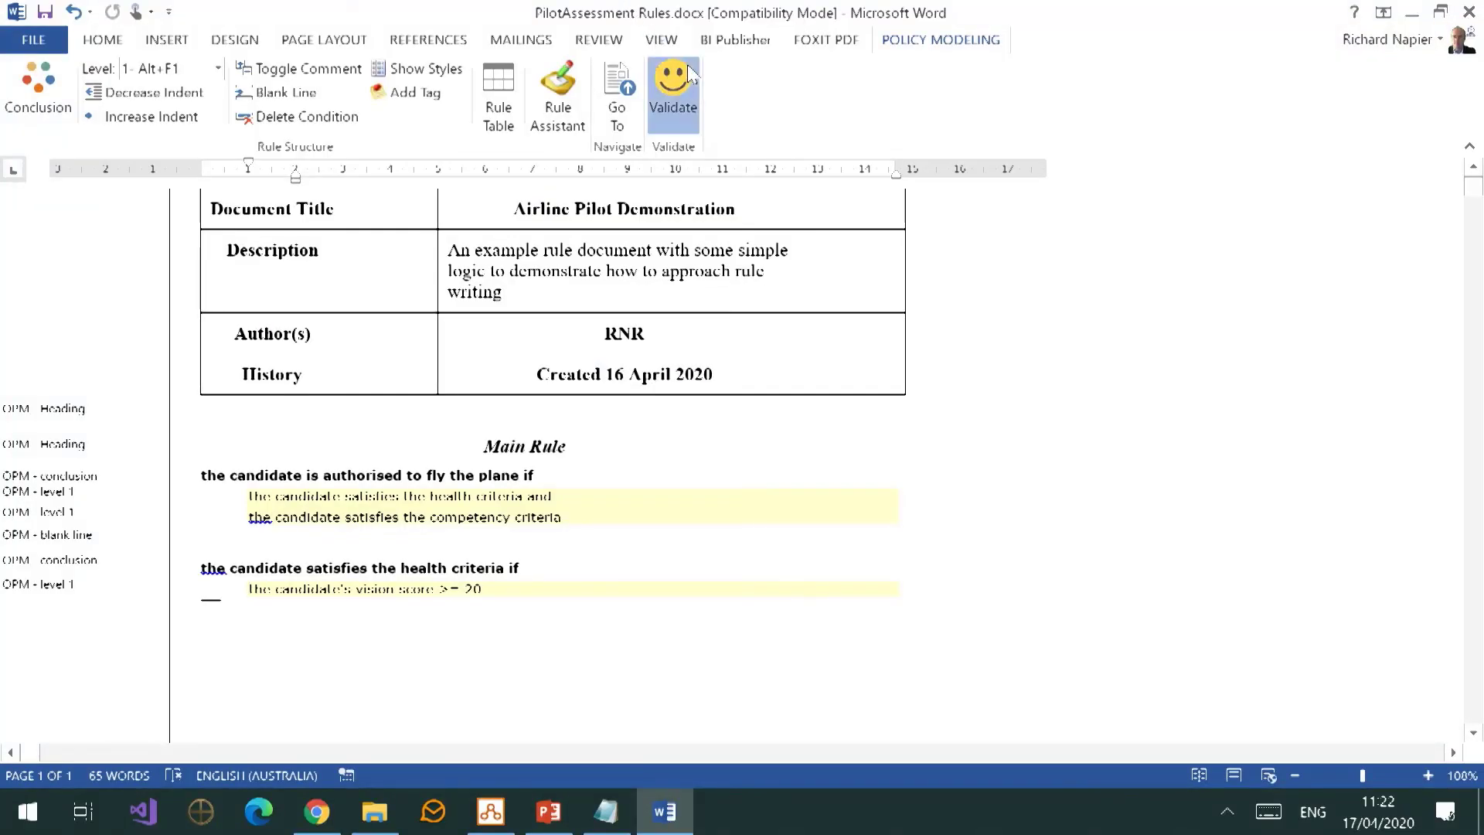
Validate the document (no errors found) and review each line of both rules.
{"action": "left_click", "coordinate": [673, 85]}
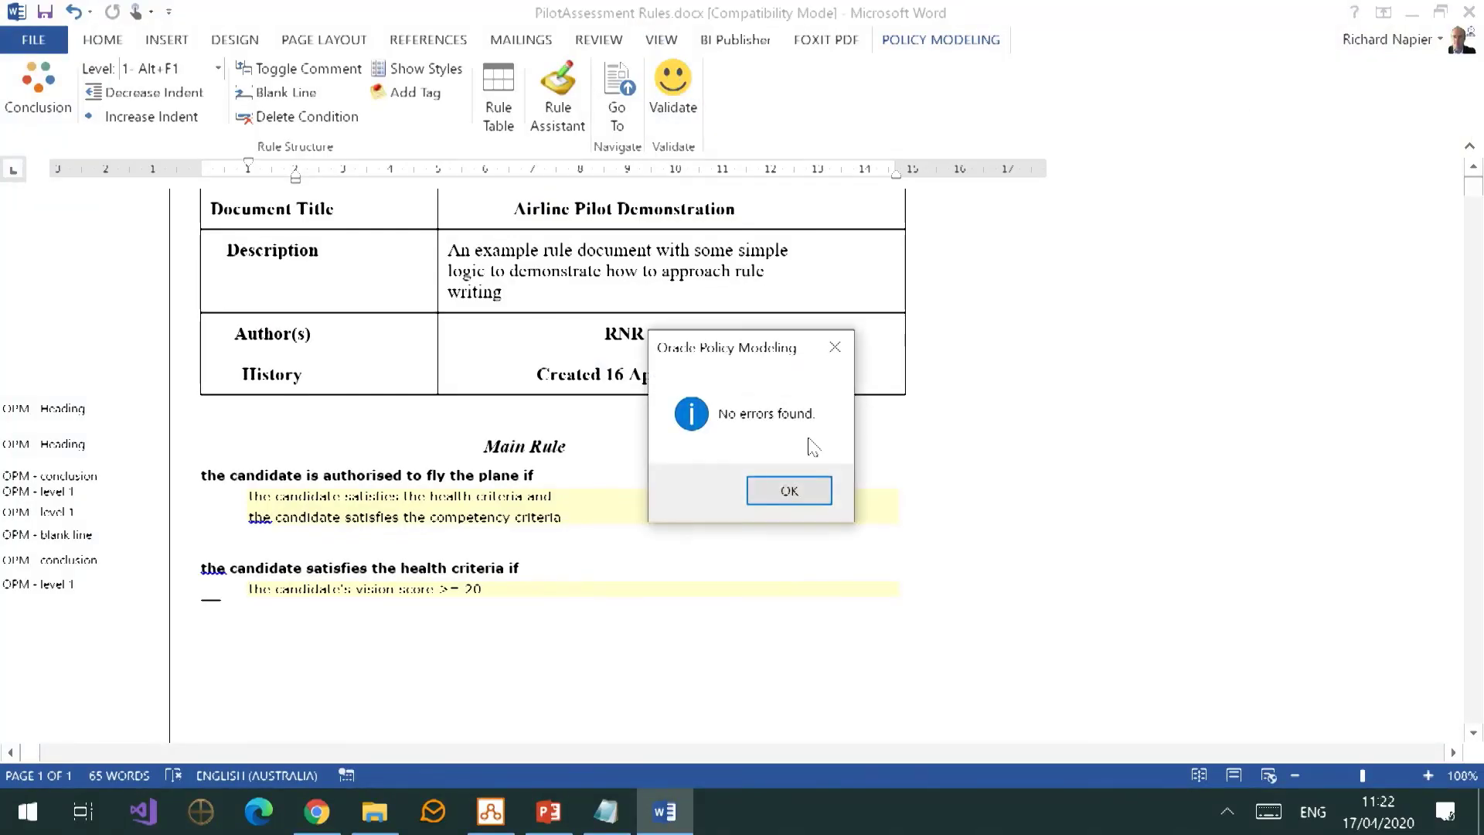
{"action": "left_click", "coordinate": [795, 495]}
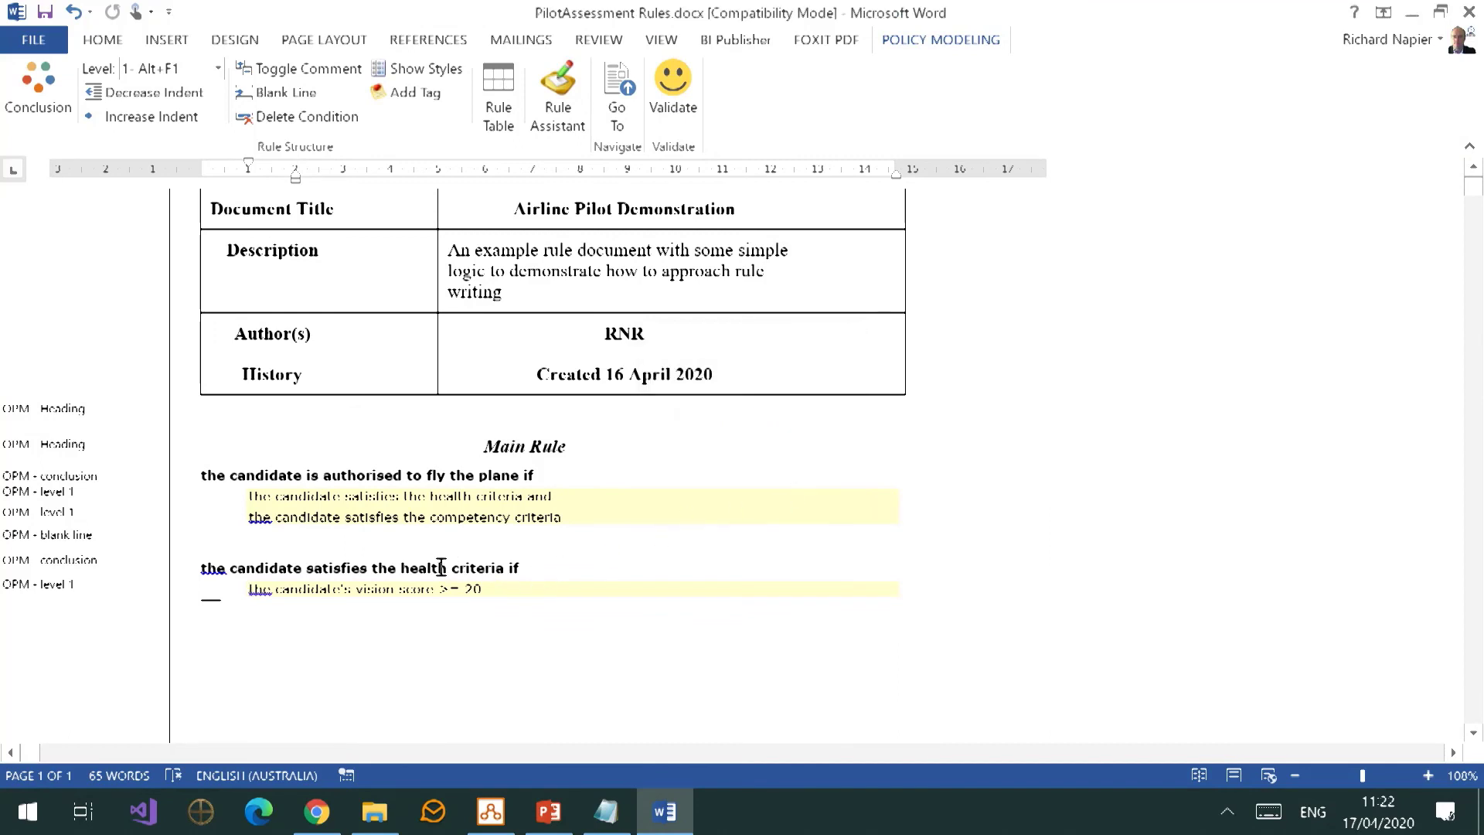
{"action": "left_click", "coordinate": [175, 516]}
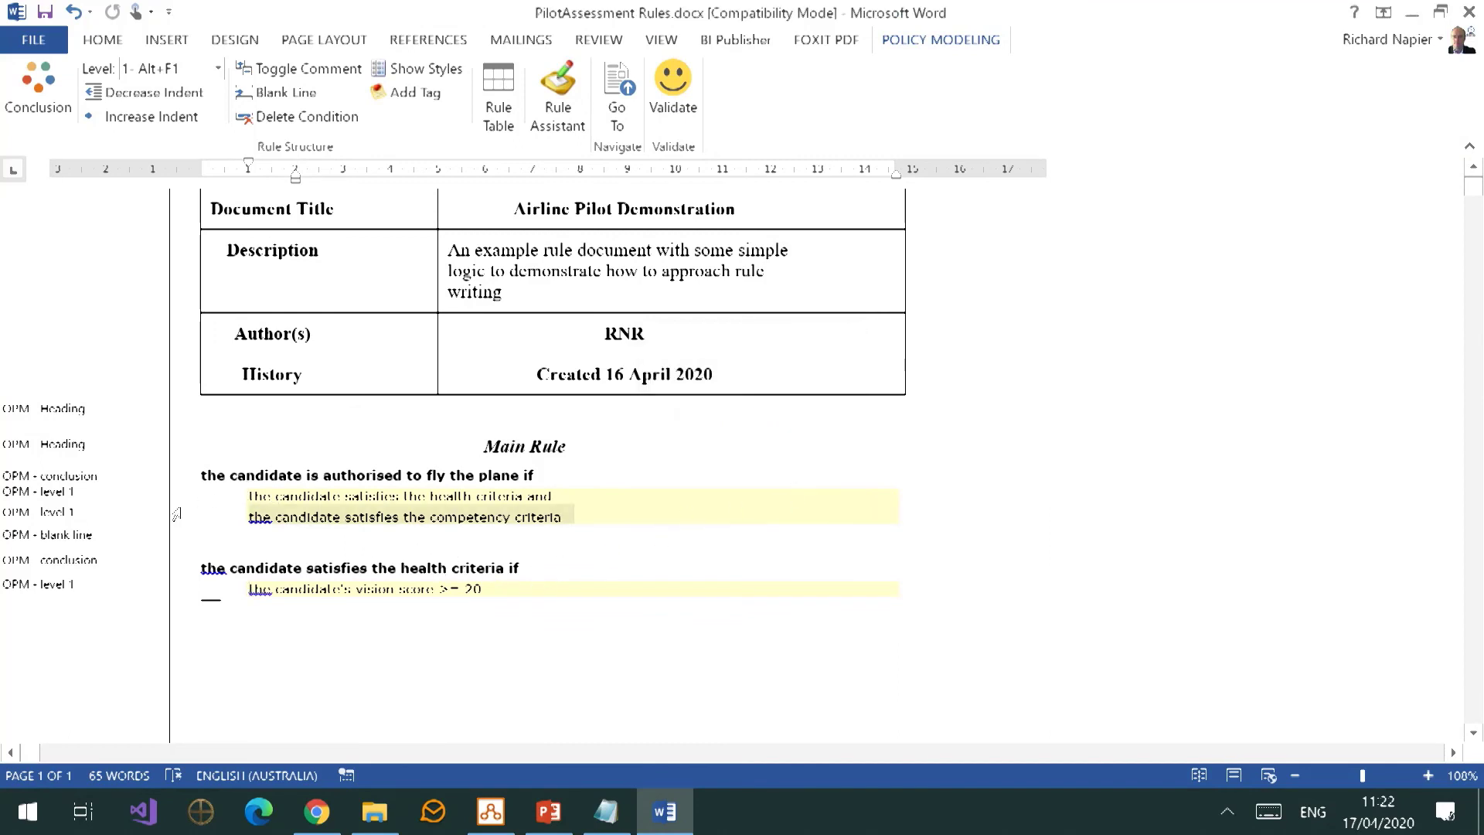
{"action": "left_click", "coordinate": [176, 497]}
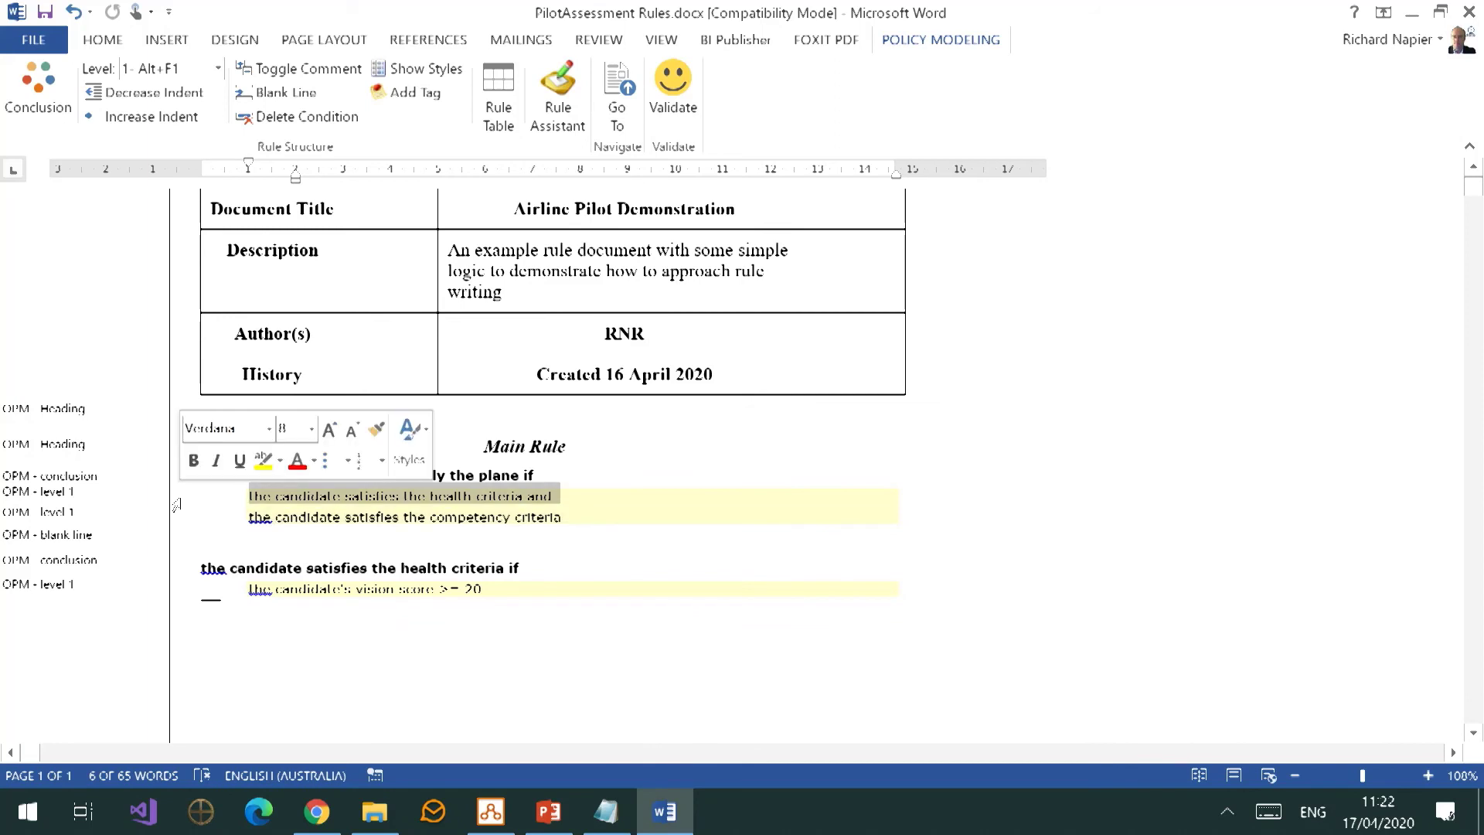
{"action": "left_click", "coordinate": [161, 588]}
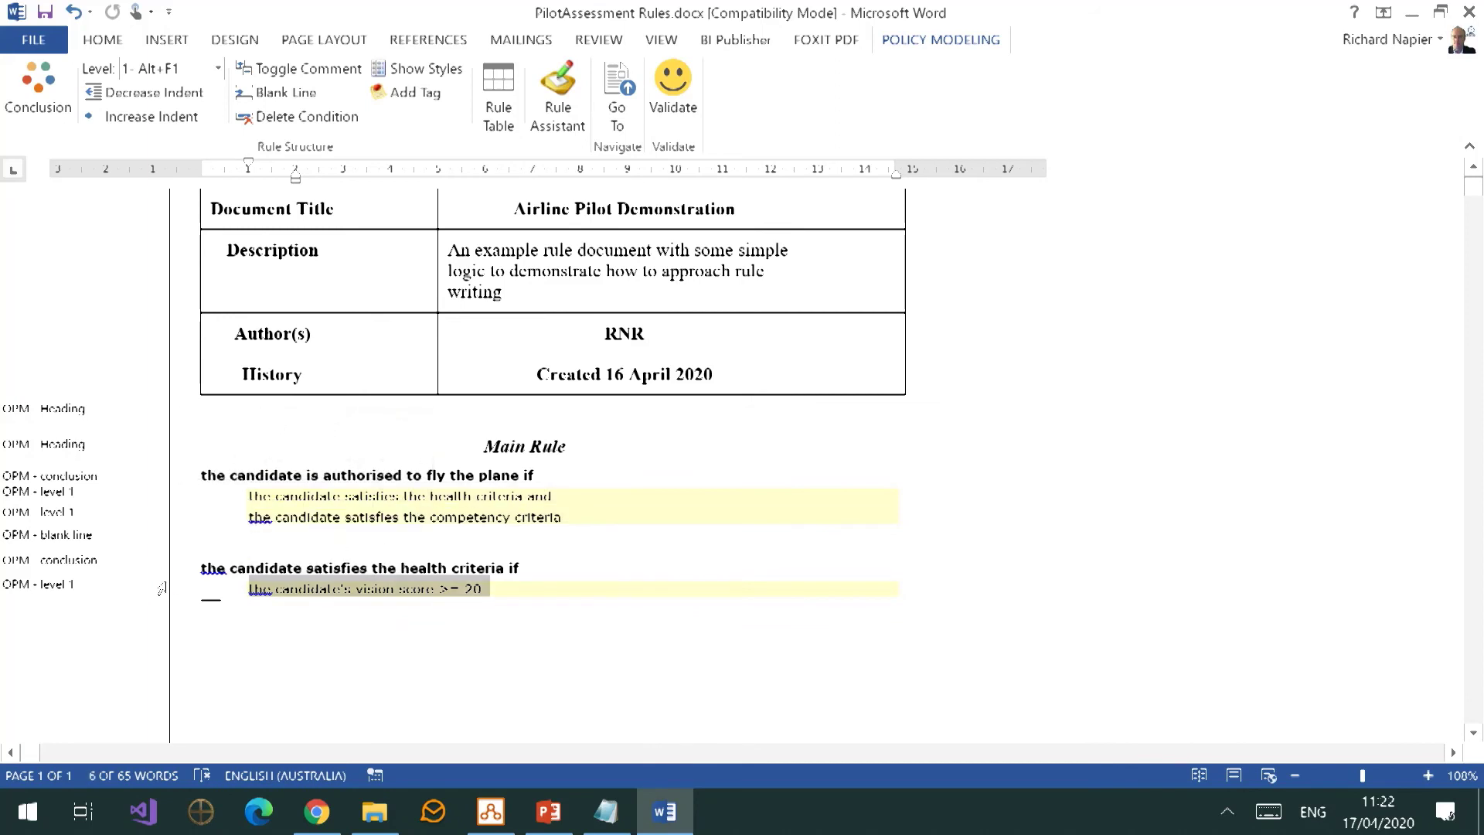
{"action": "left_click", "coordinate": [177, 576]}
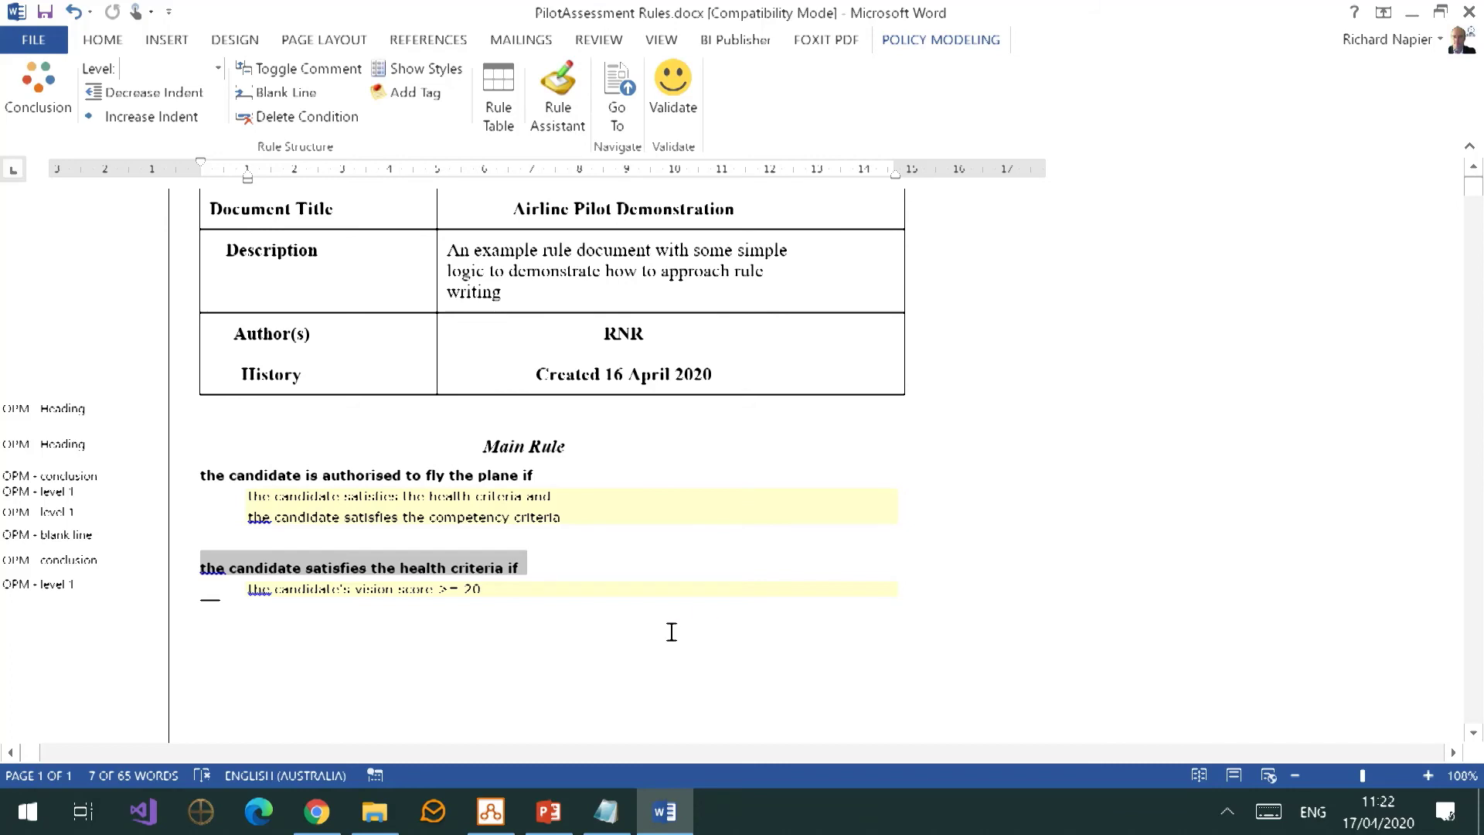
{"action": "left_click", "coordinate": [491, 811]}
Review the attribute list, then show the summary: 2 rules and 11 attributes.
{"action": "mouse_move", "coordinate": [375, 812]}
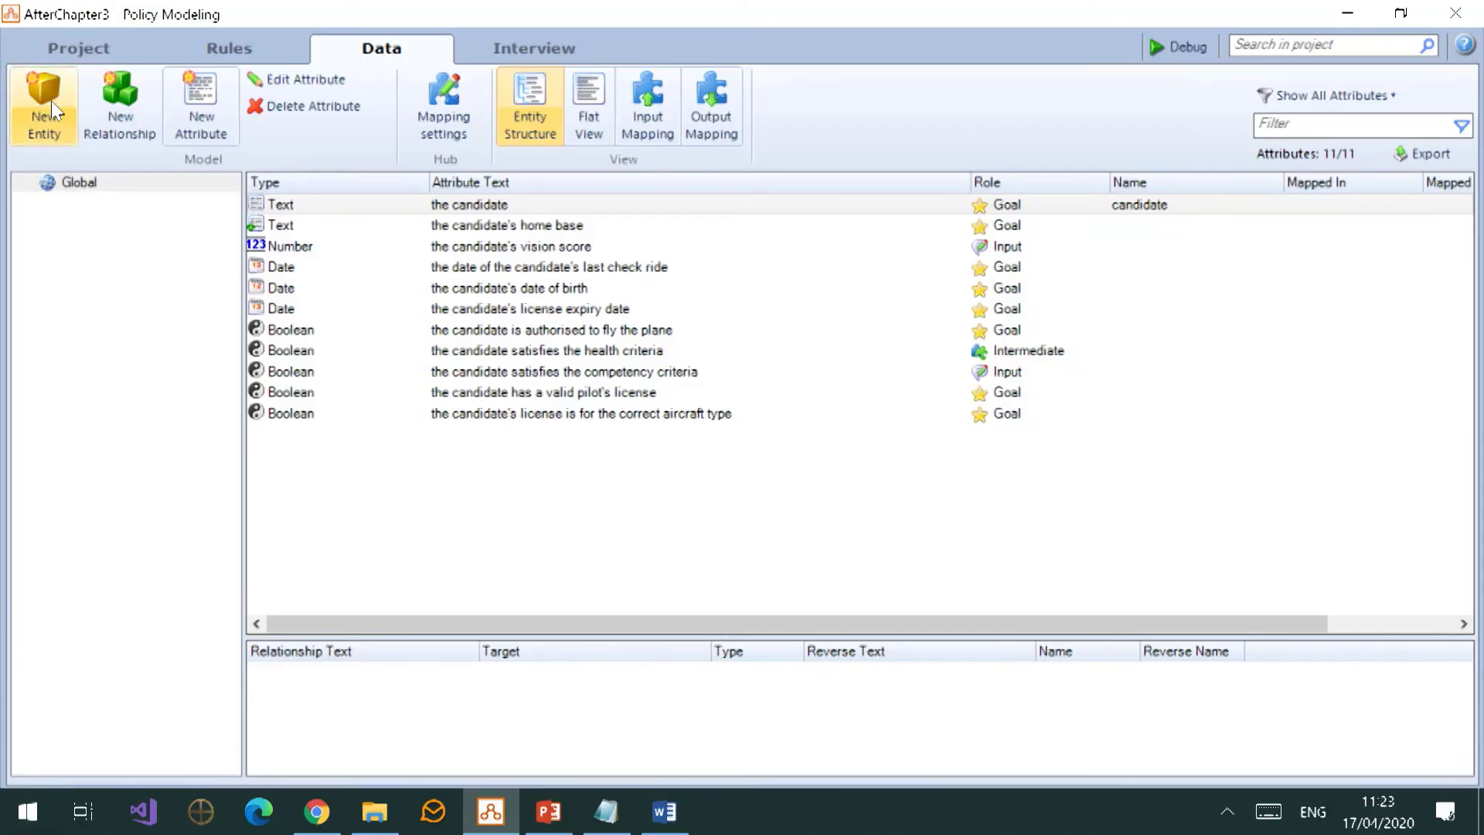
{"action": "left_click", "coordinate": [62, 39]}
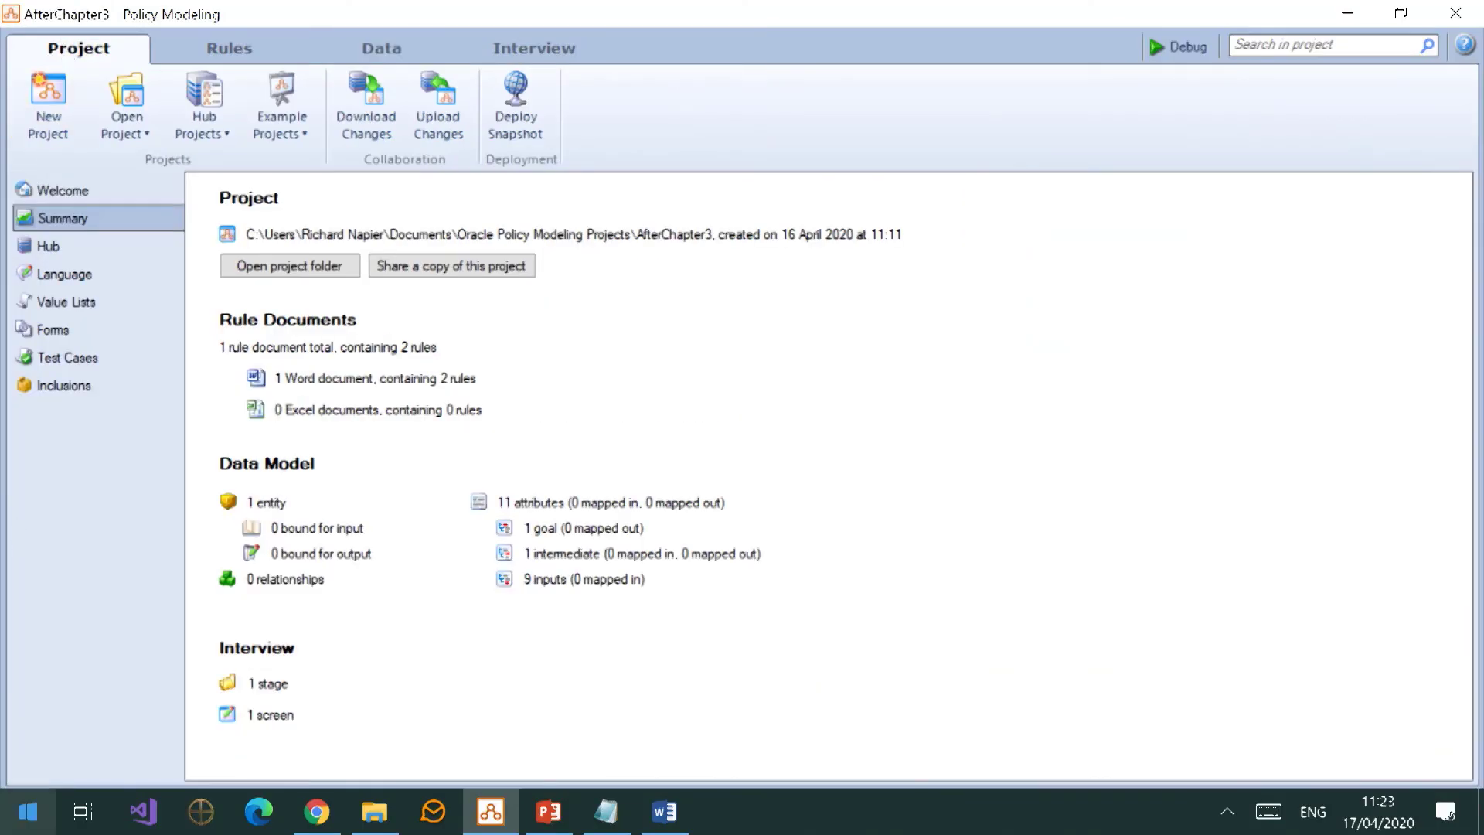
Upload the changes to the Hub with the description '17042020 RNR Added Health Criteria'.
{"action": "left_click", "coordinate": [438, 124]}
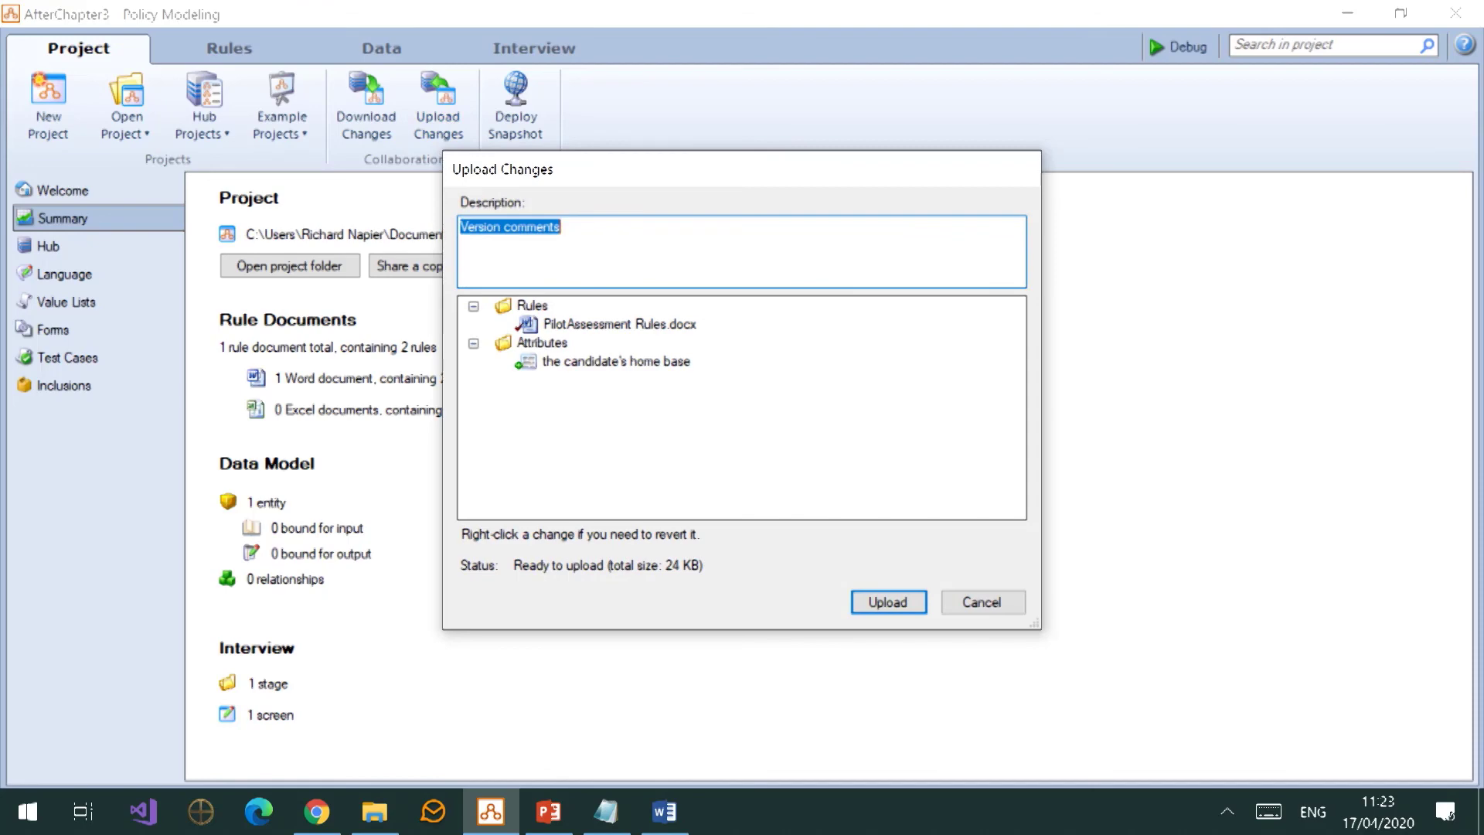
{"action": "type", "text": "1"}
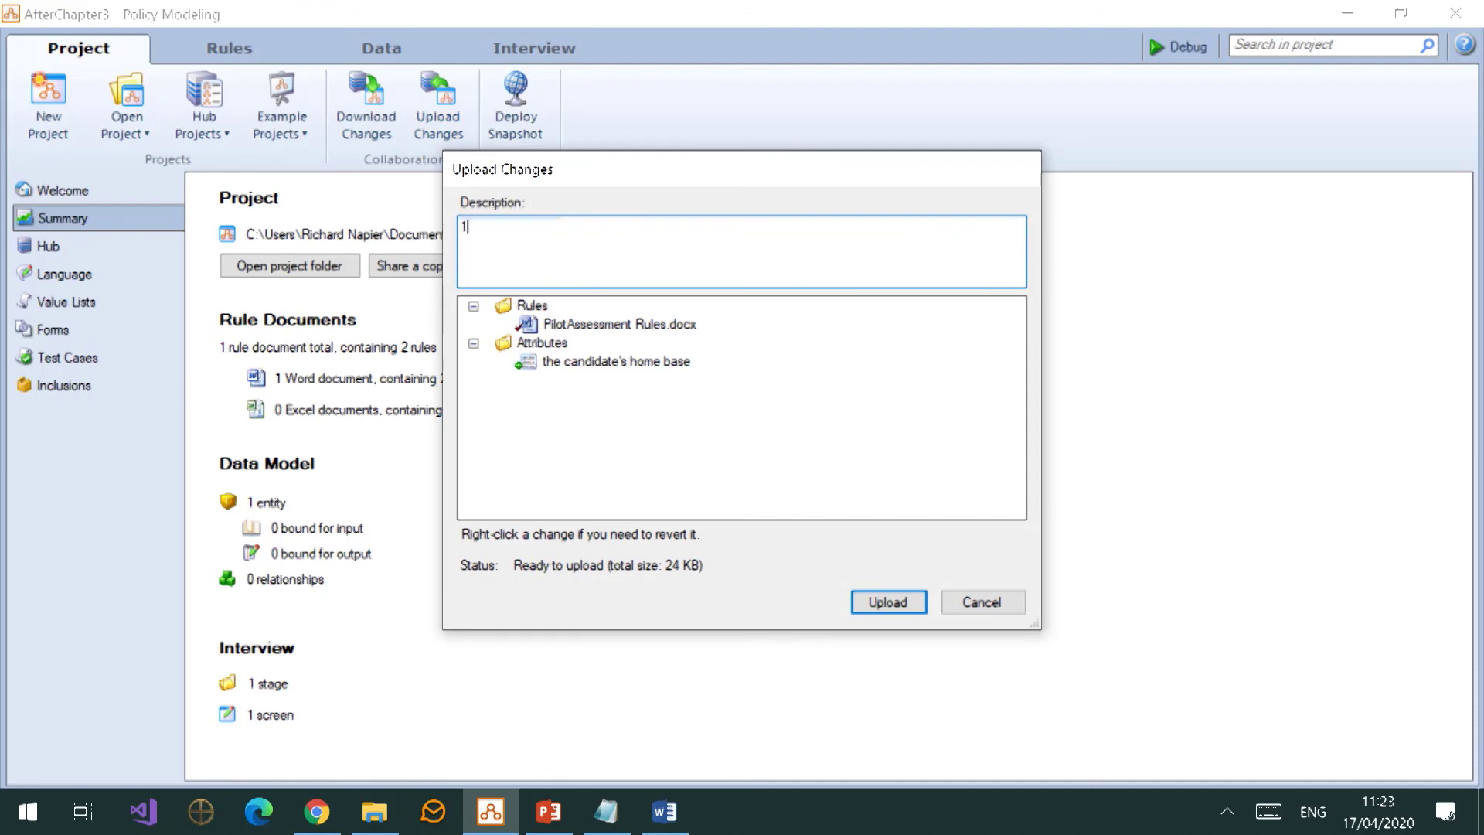
{"action": "type", "text": "7042020 RNR "}
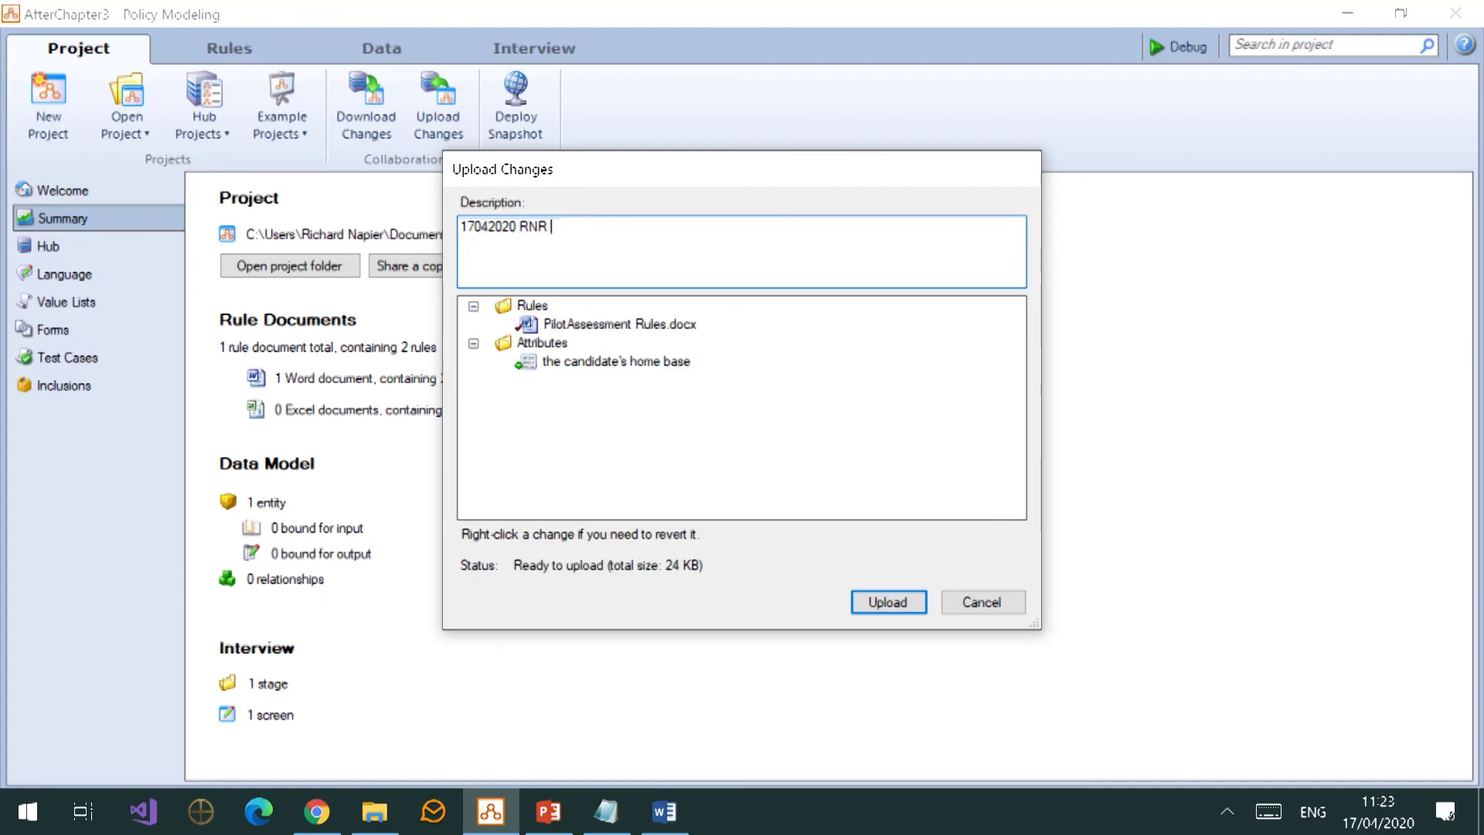
{"action": "type", "text": "Added Health Criter"}
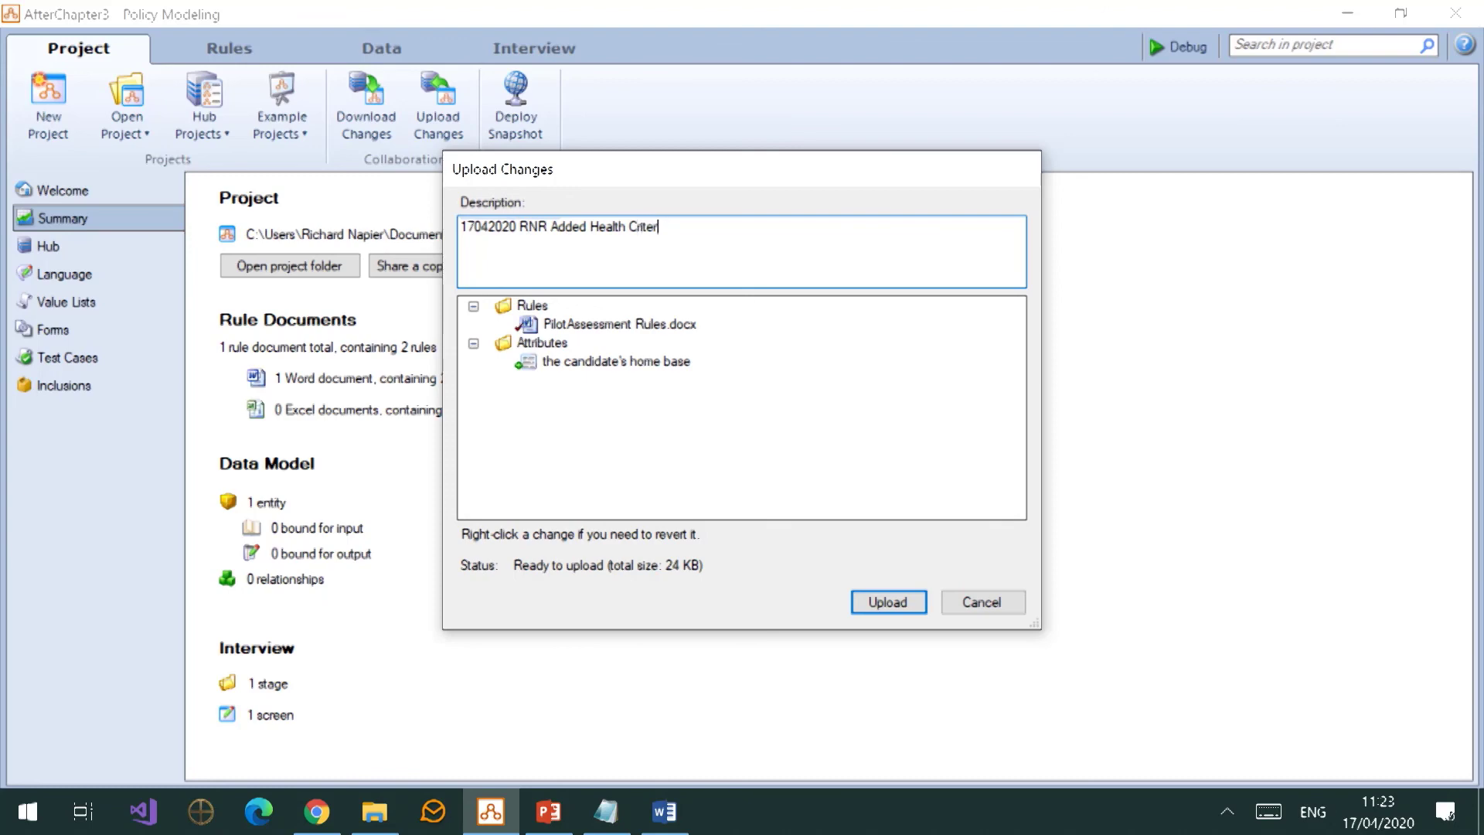
{"action": "type", "text": "ia"}
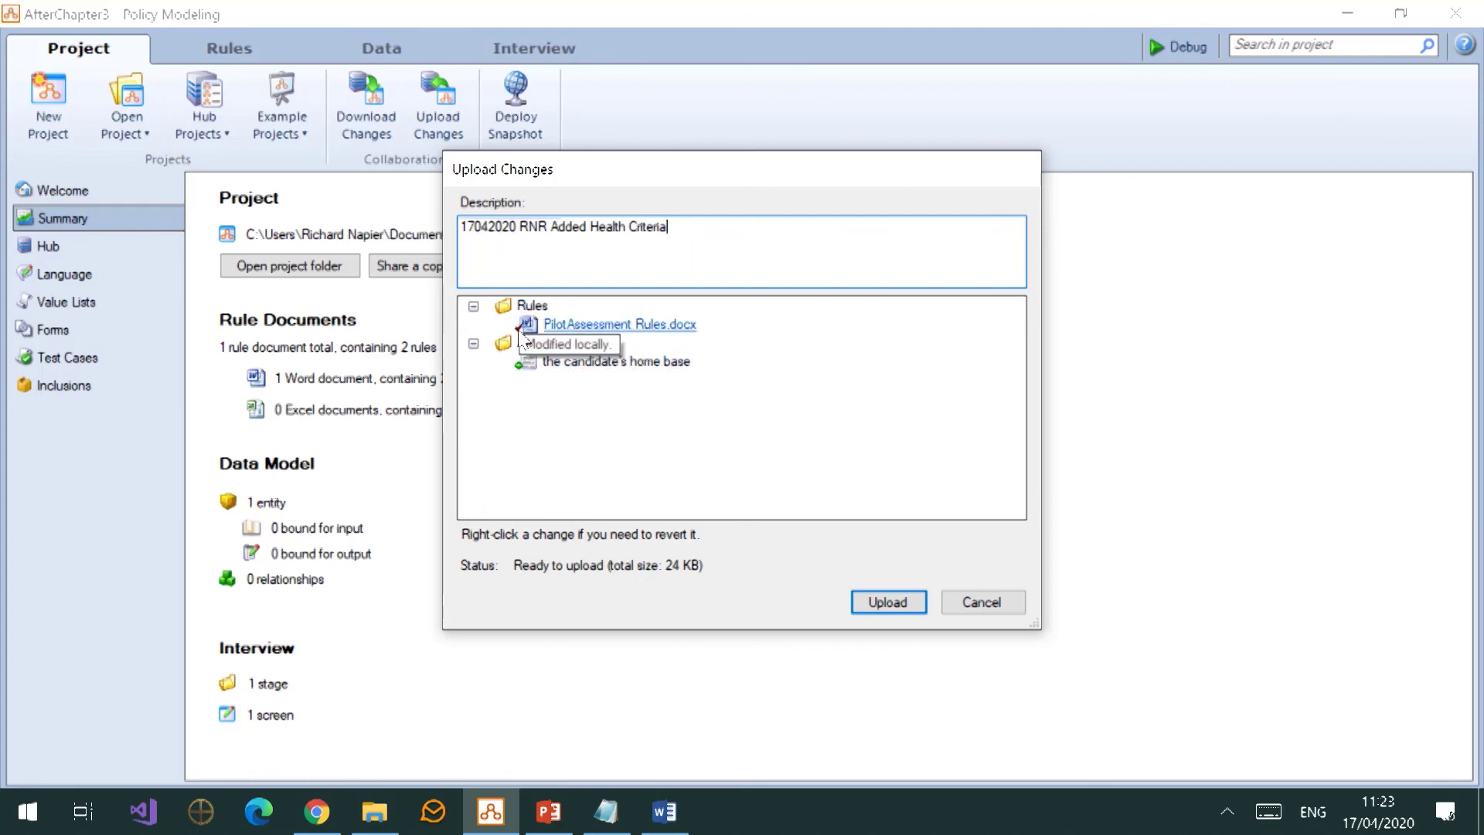
{"action": "left_click", "coordinate": [894, 608]}
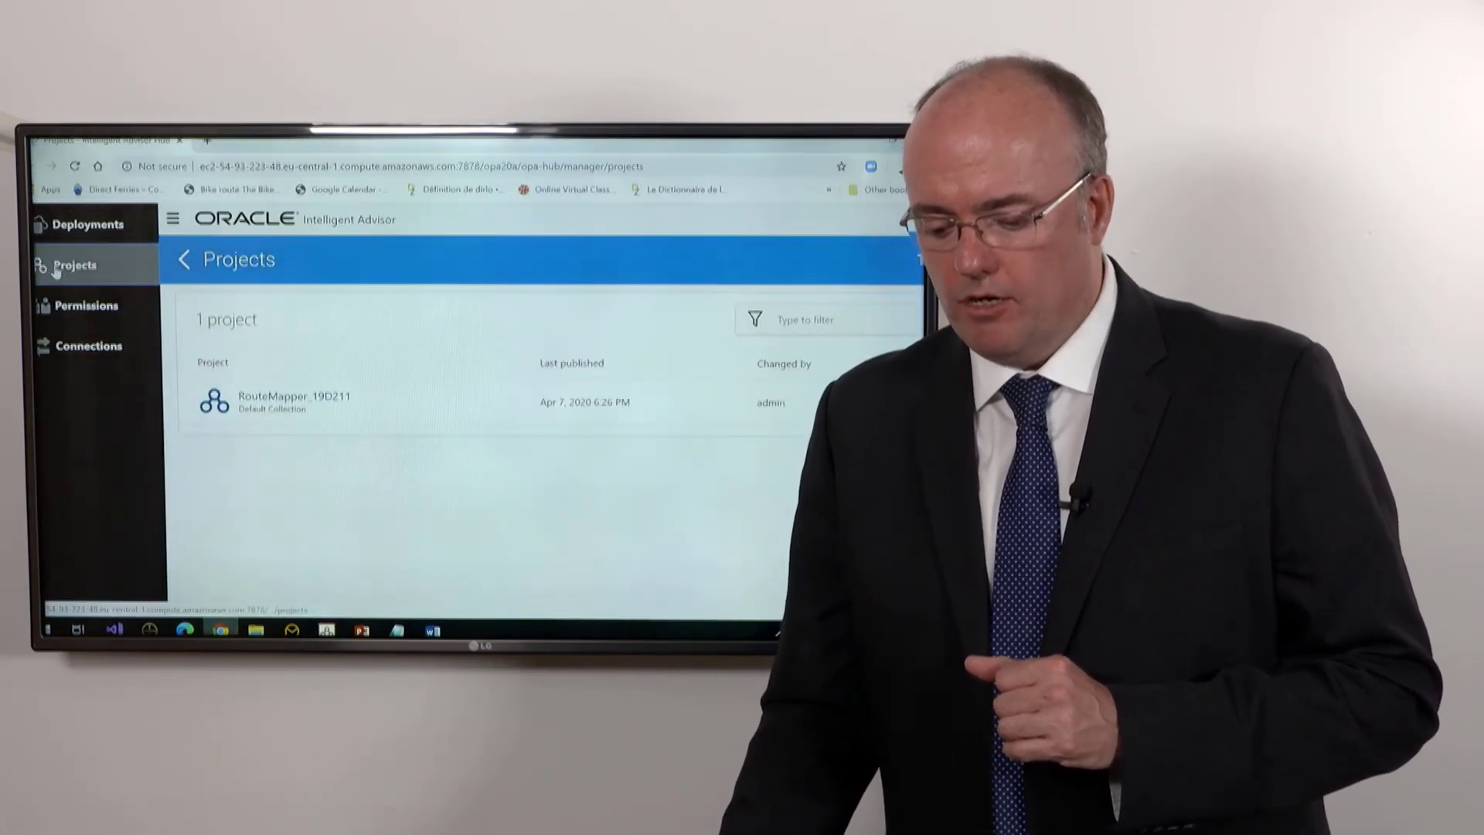
Refresh the Hub's project list and open AfterChapter3 to see version 2.
{"action": "left_click", "coordinate": [55, 268]}
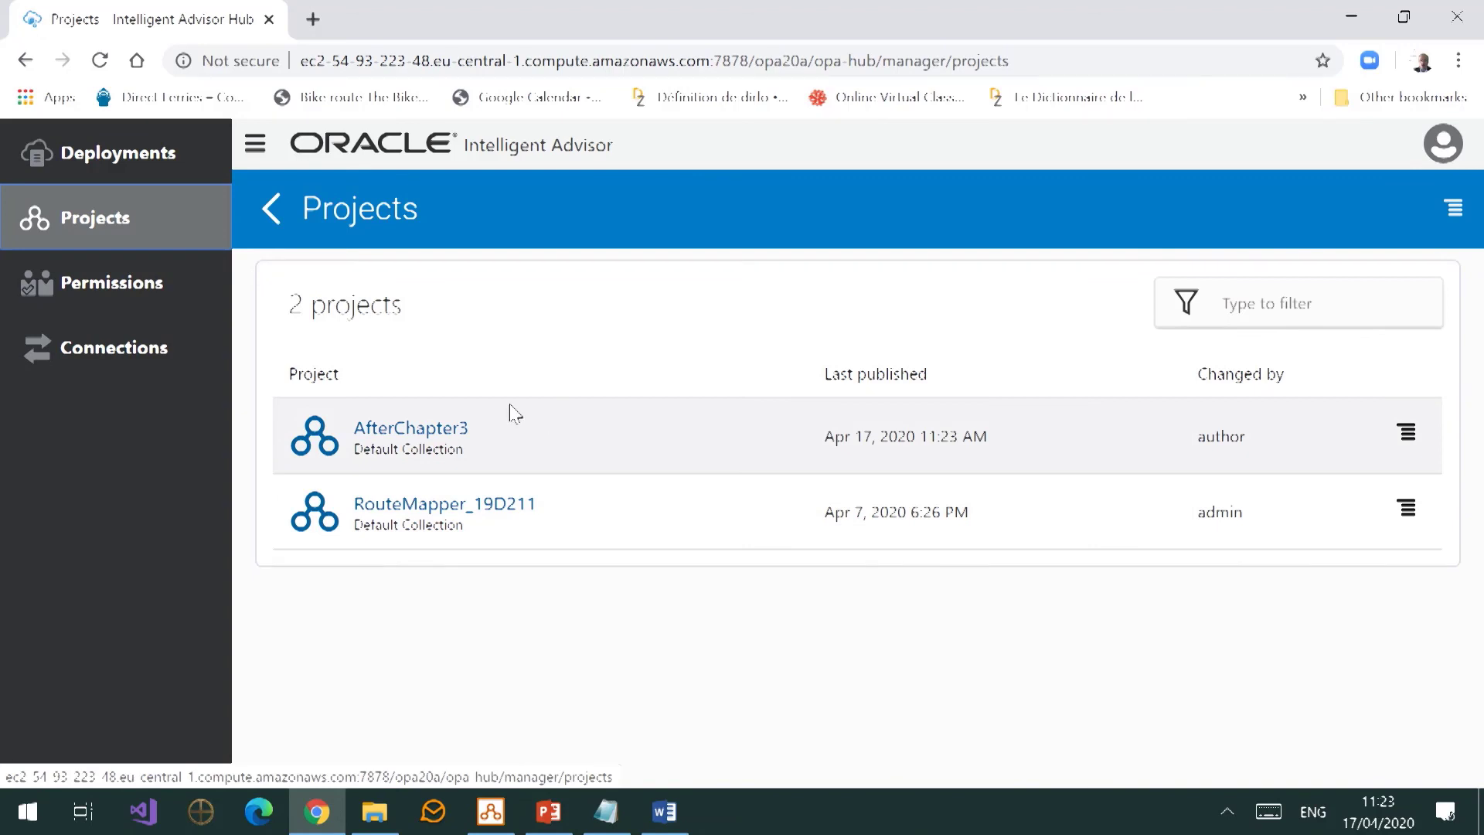
{"action": "left_click", "coordinate": [422, 439]}
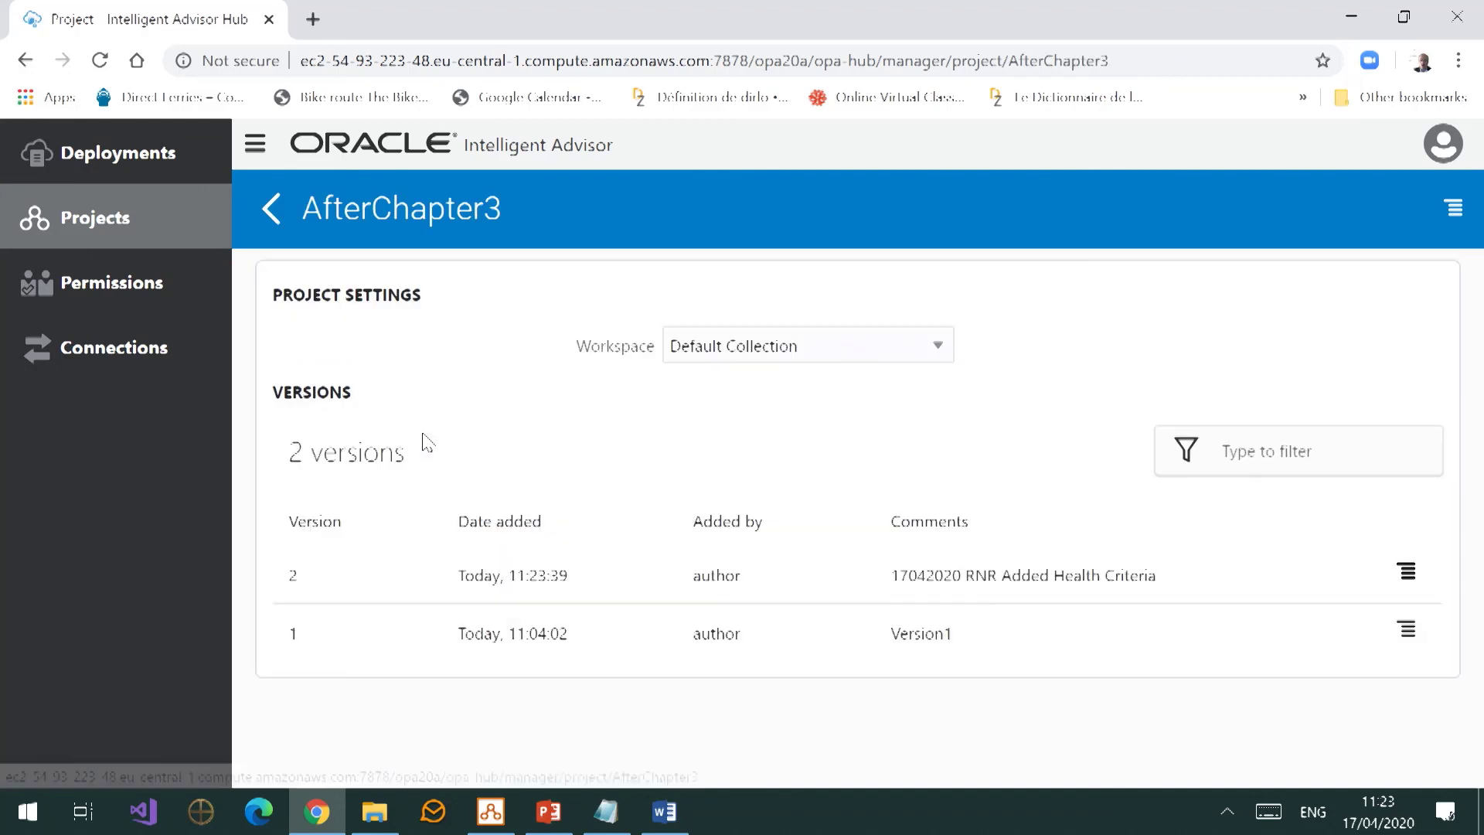